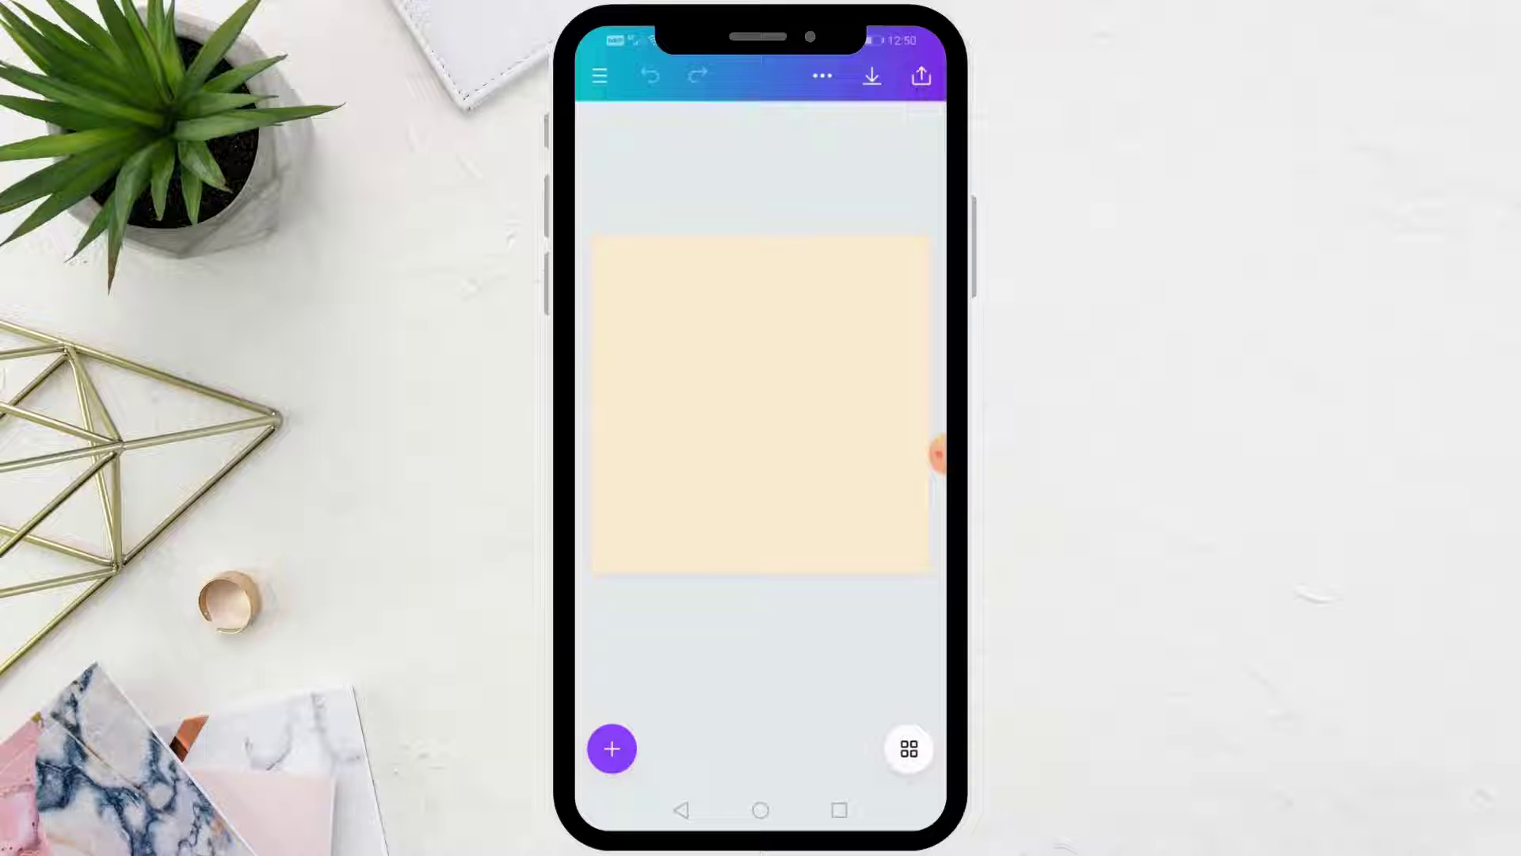
# Search Elements for 'Cat in green screen' using the recent search.
pyautogui.click(612, 748)
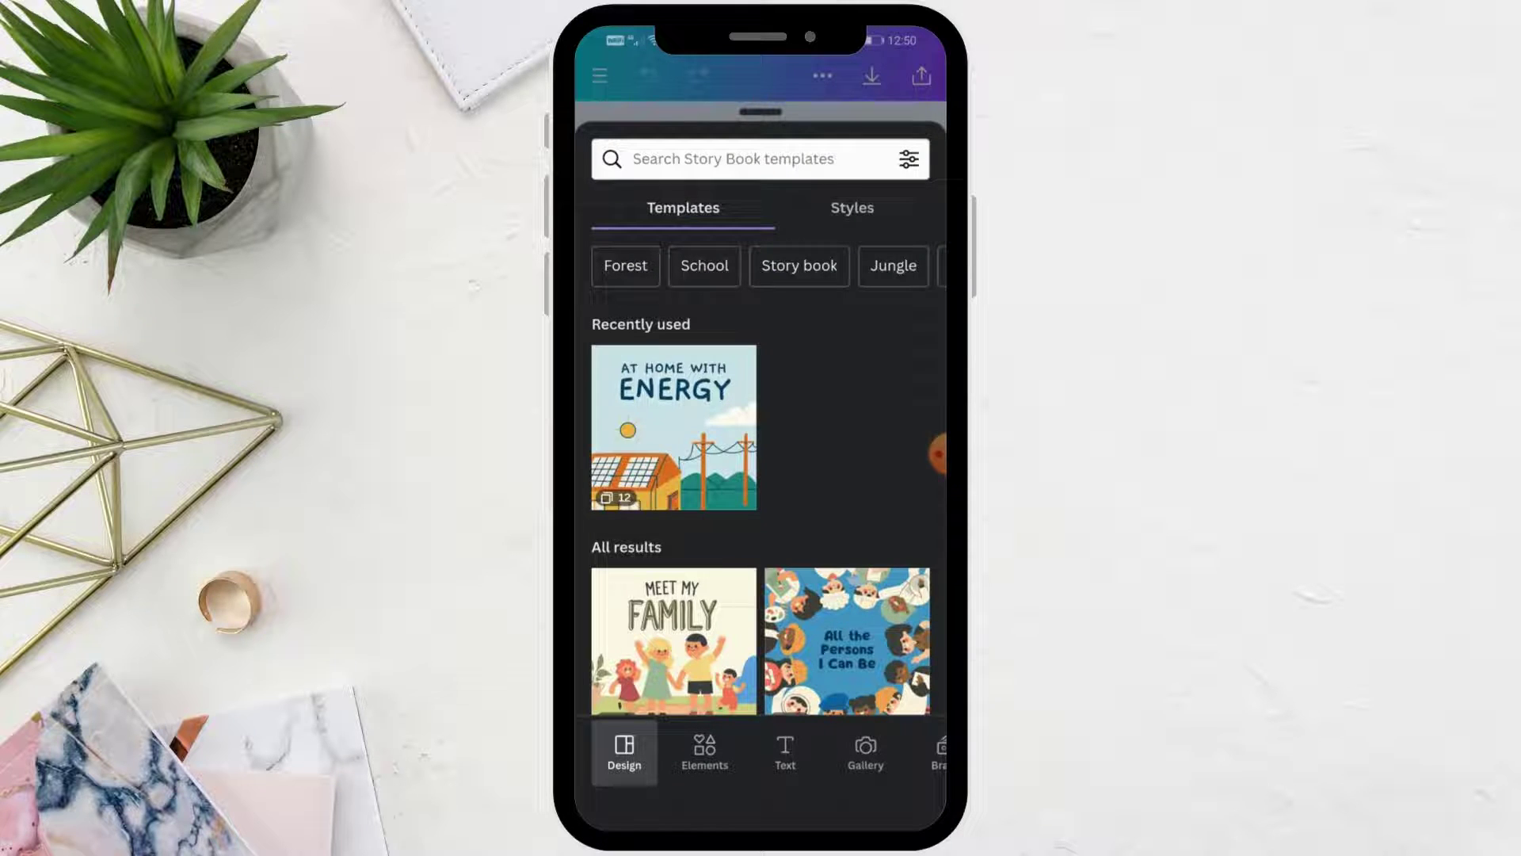
pyautogui.click(704, 752)
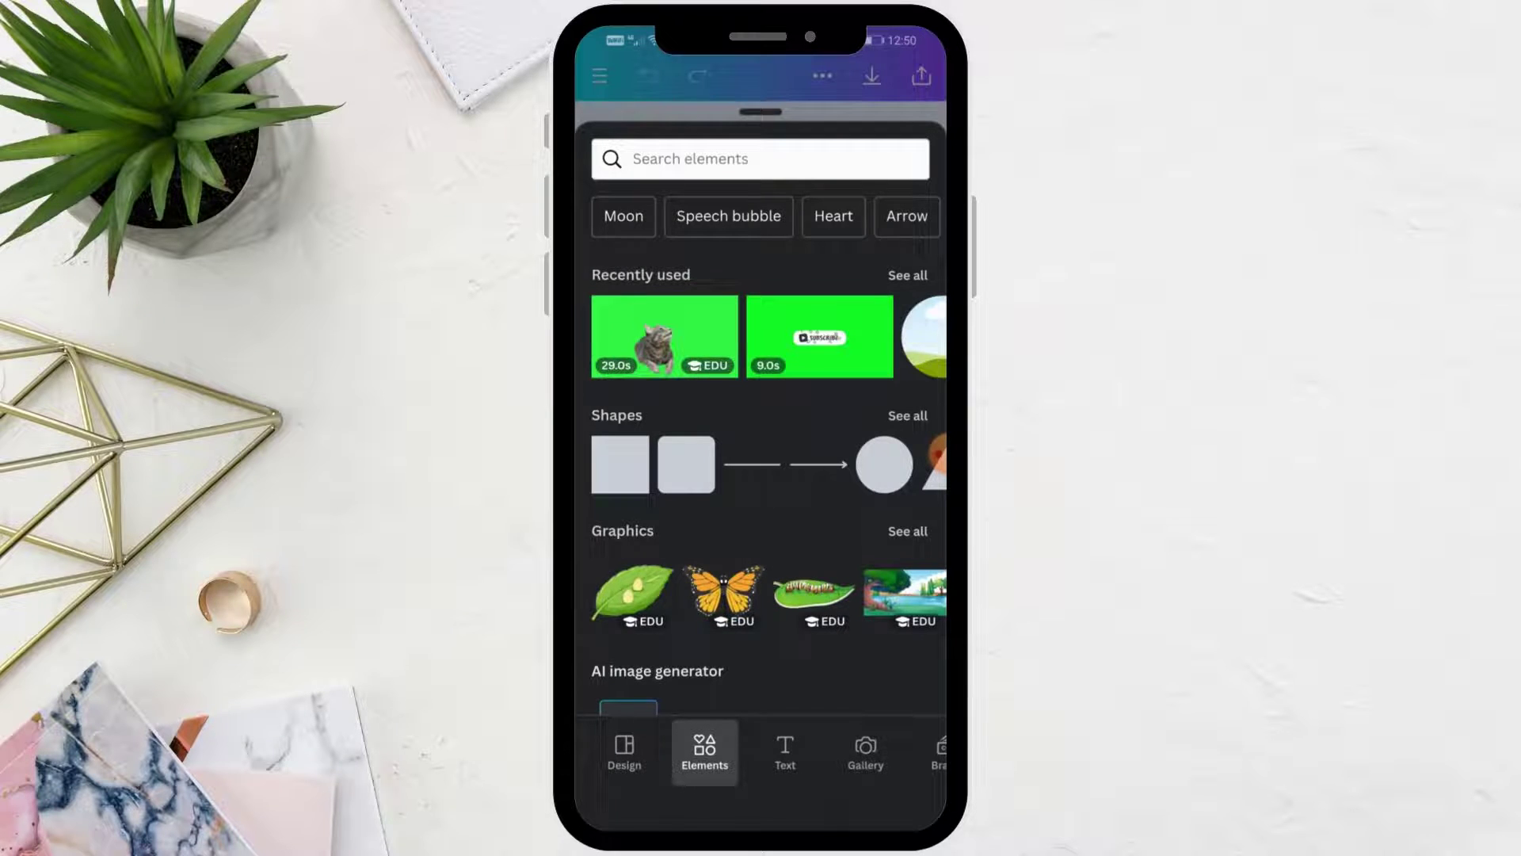
pyautogui.click(761, 158)
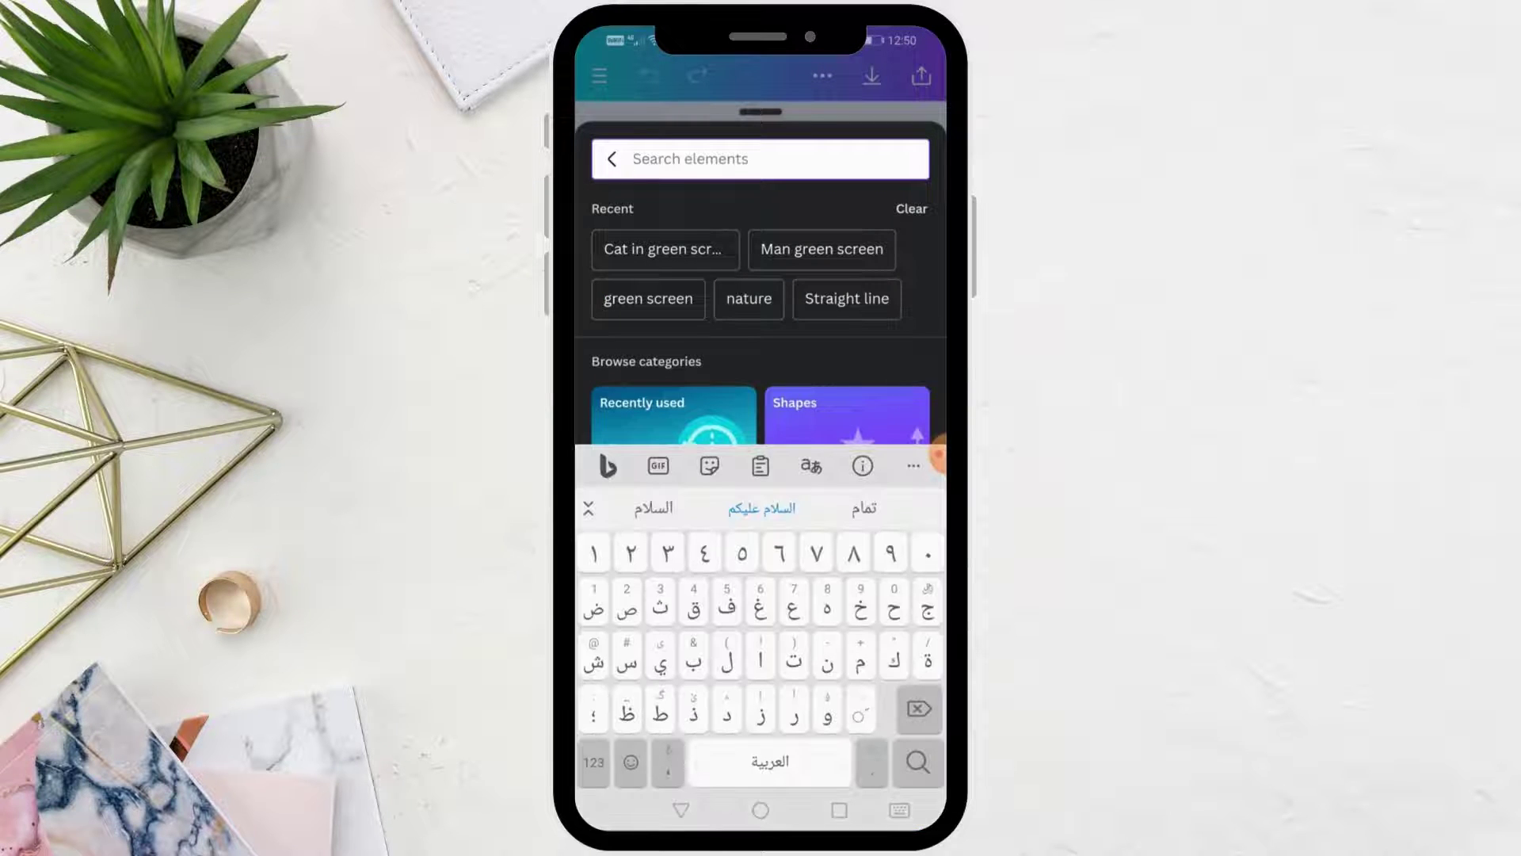
pyautogui.moveTo(738, 762); pyautogui.dragTo(809, 762)
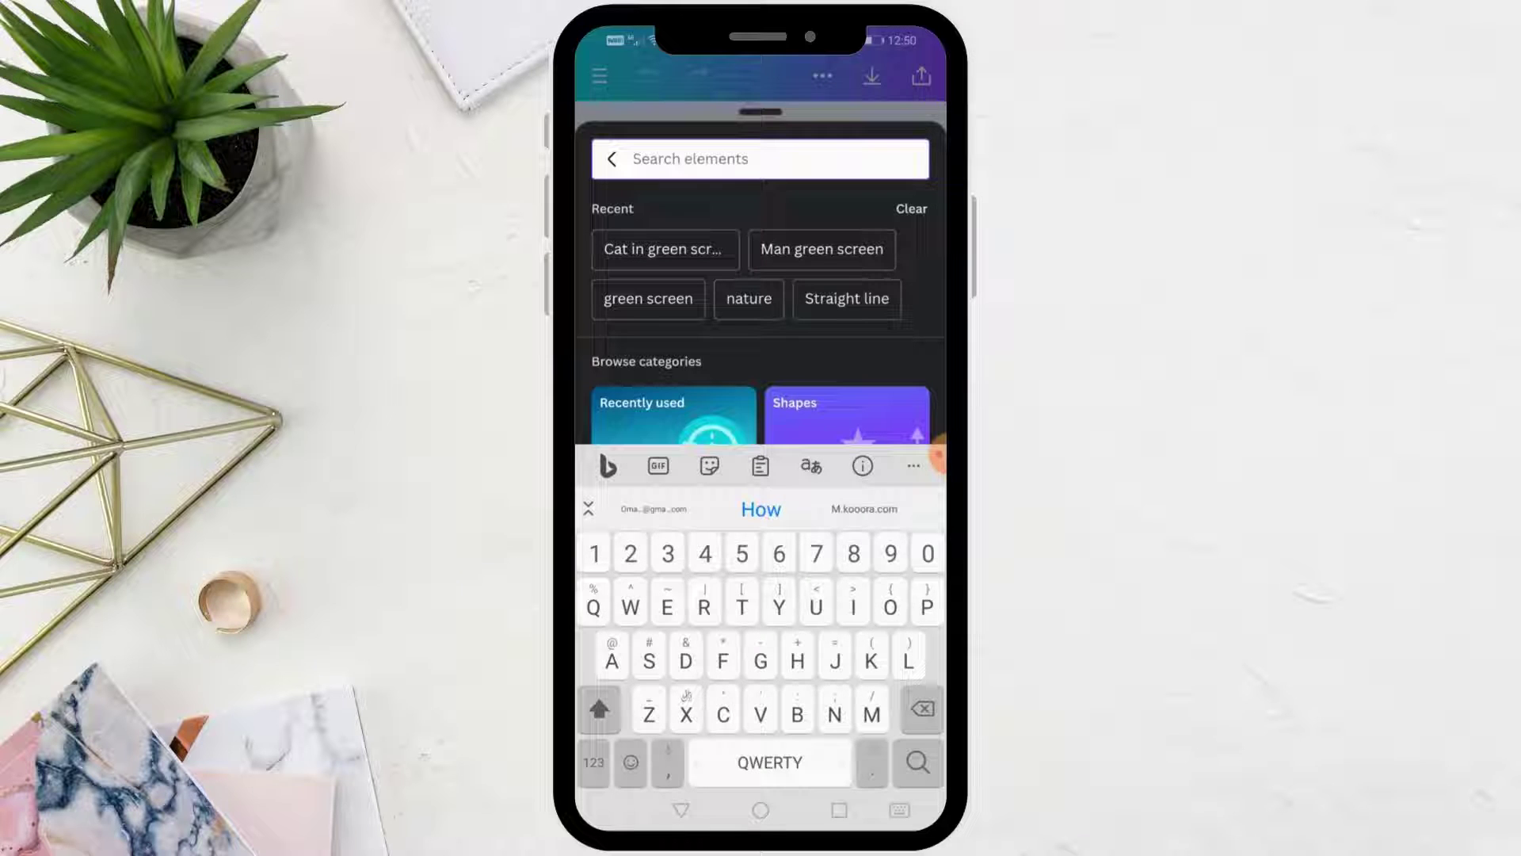
pyautogui.write('C')
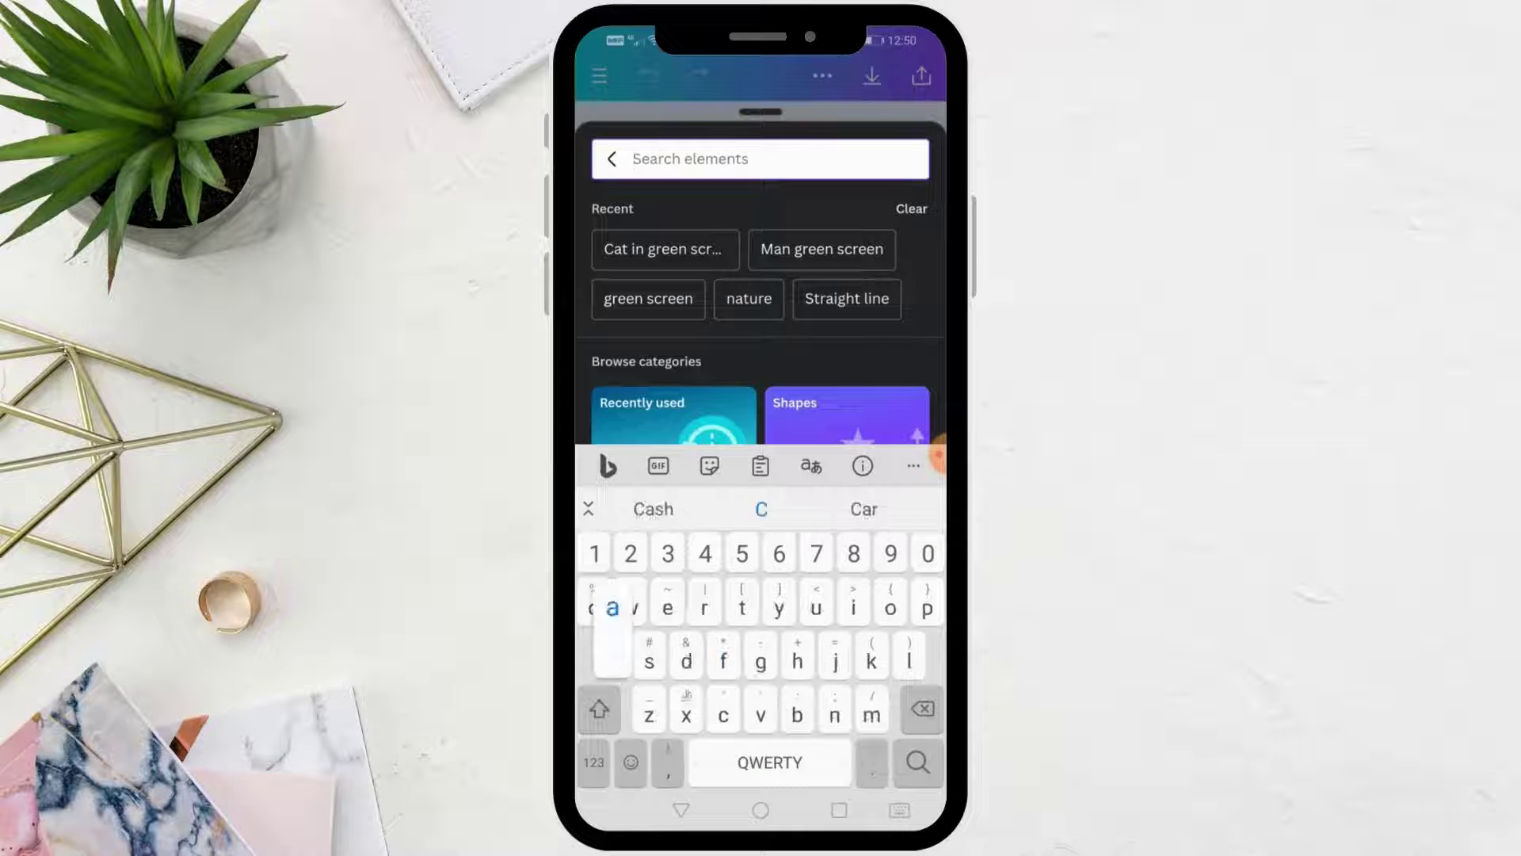
pyautogui.write('a')
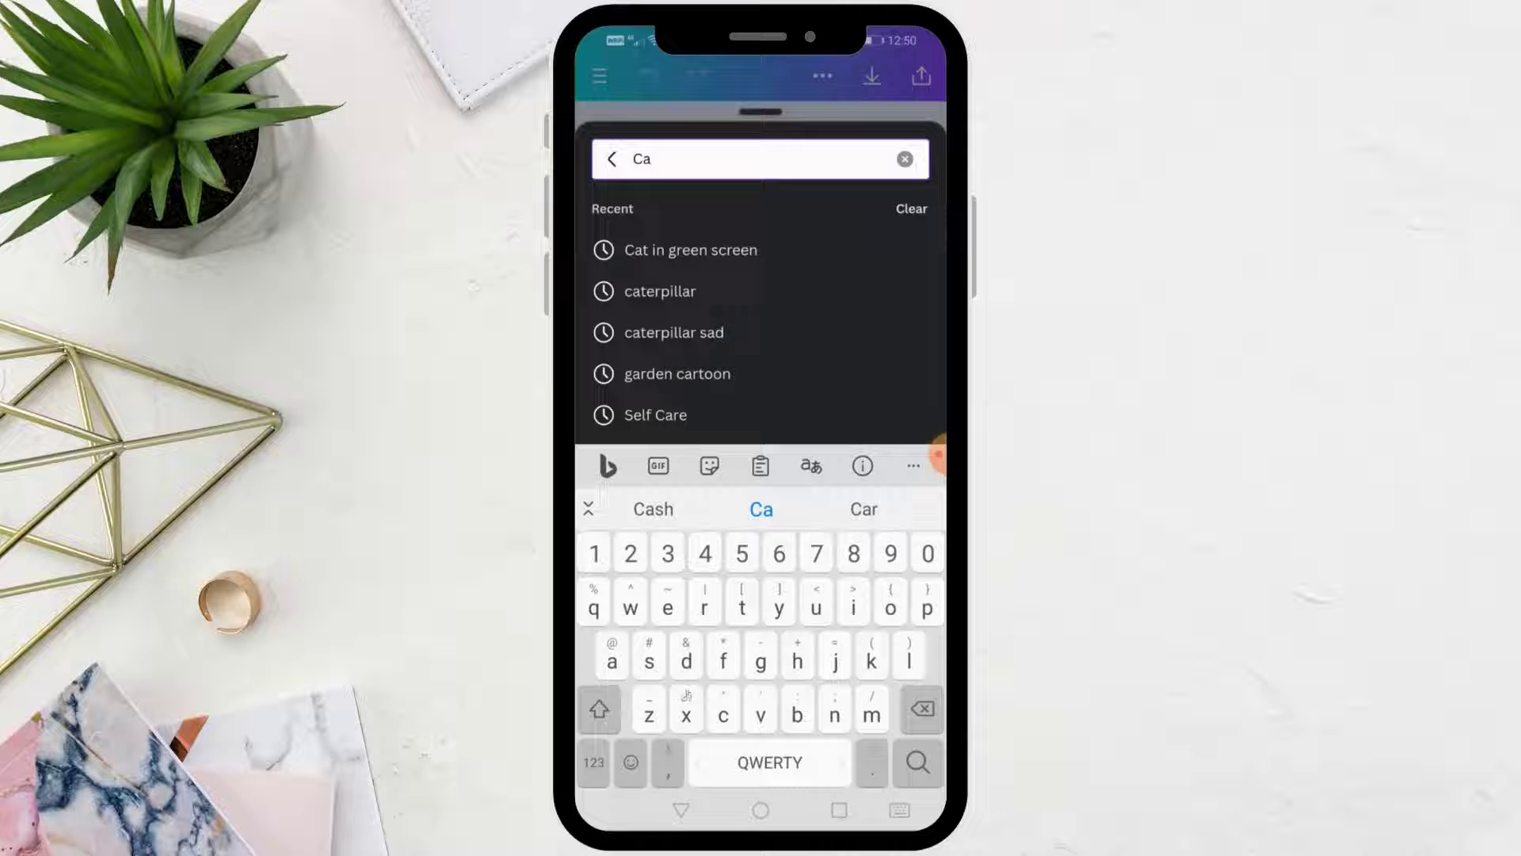
pyautogui.click(691, 250)
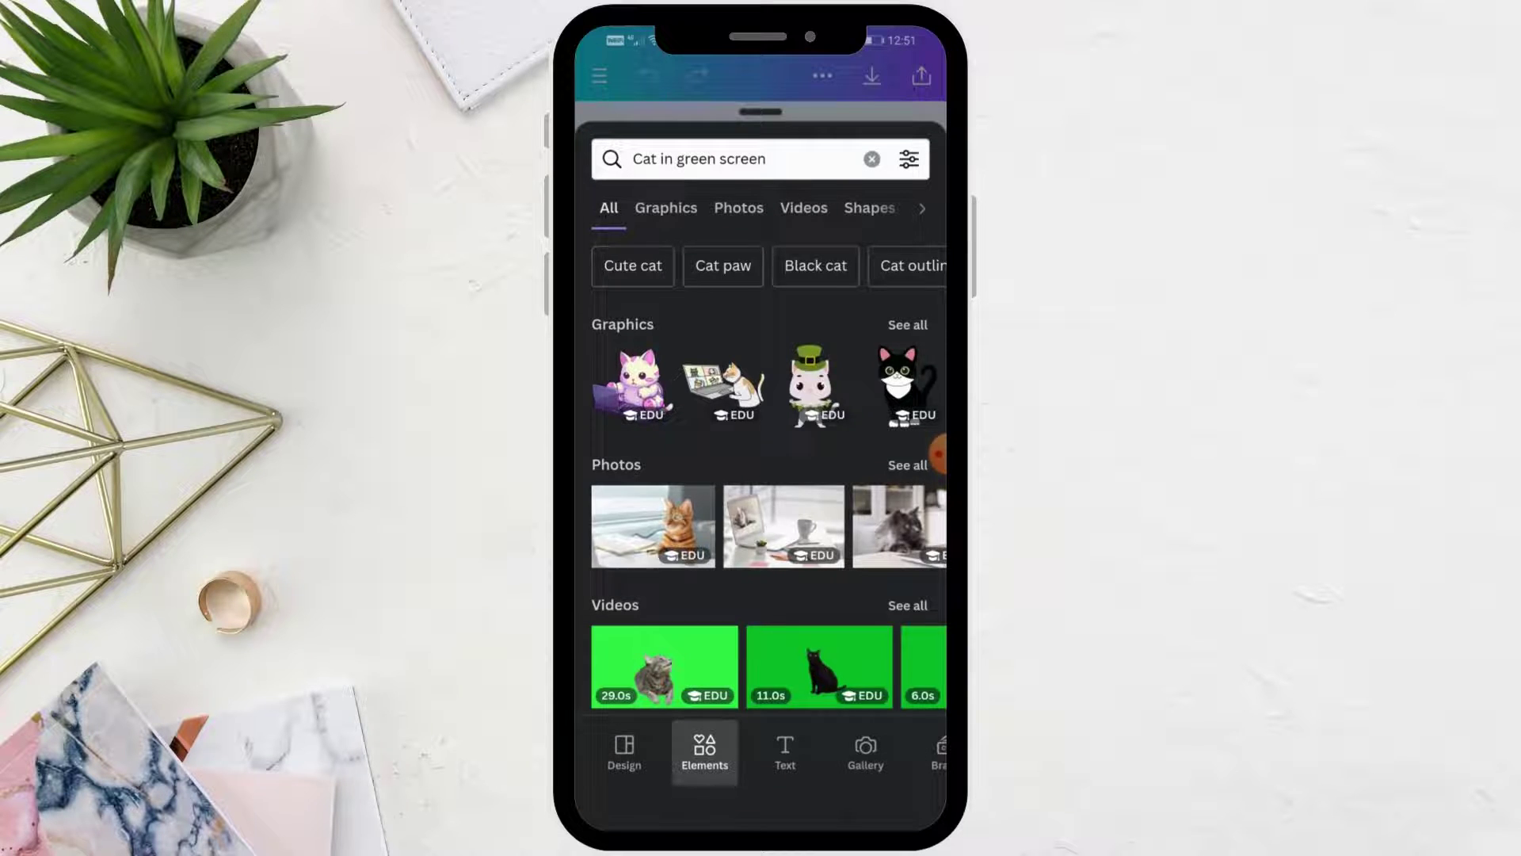
# Filter results to Videos and insert the 29.0s green-screen tabby cat clip.
pyautogui.click(906, 605)
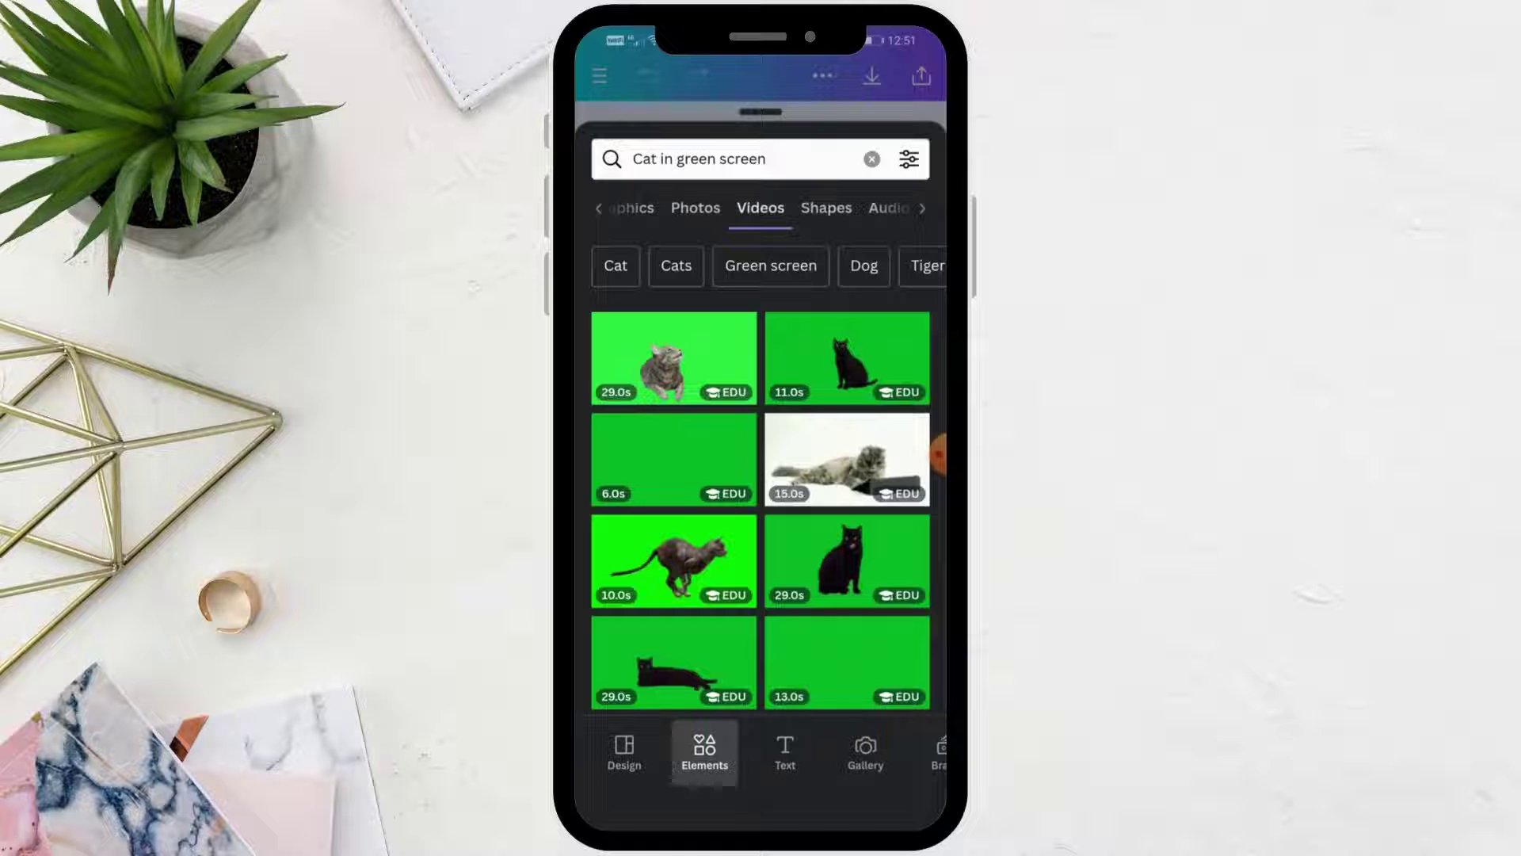
pyautogui.click(675, 356)
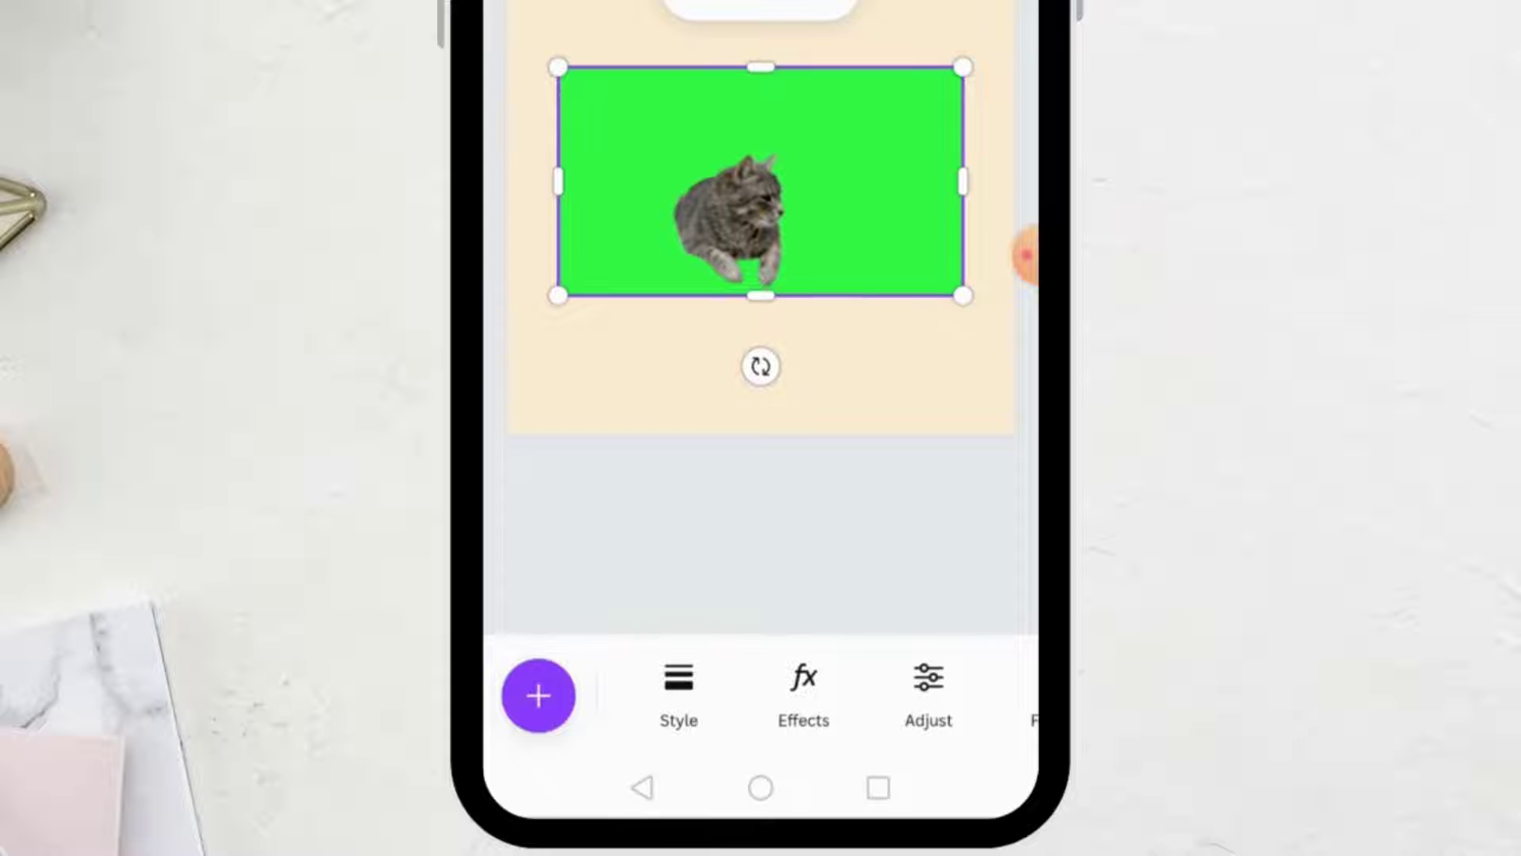
# Apply Background Remover to the tabby cat video.
pyautogui.click(803, 695)
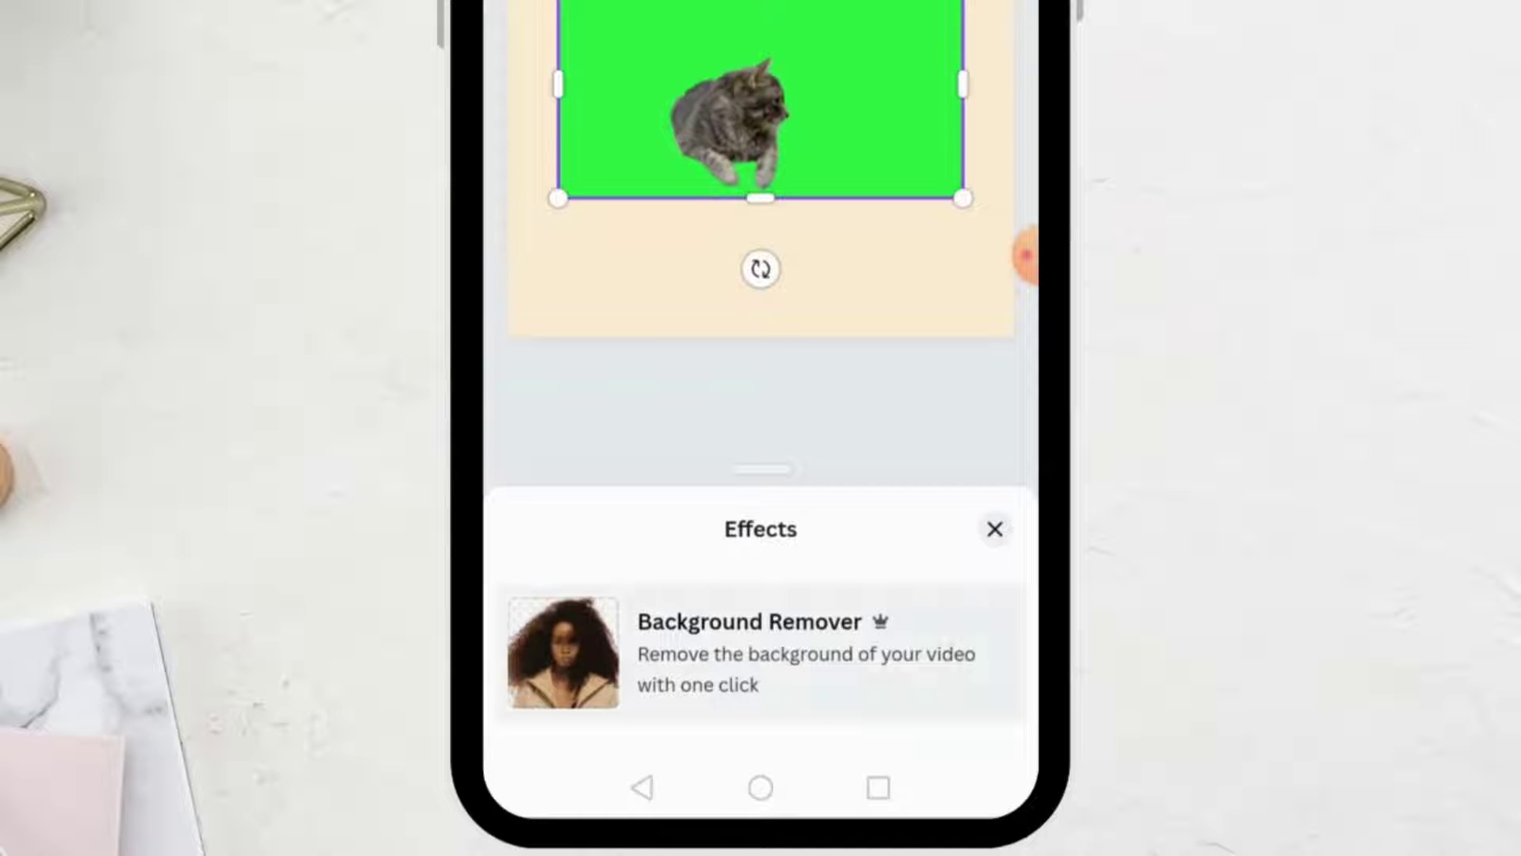
pyautogui.click(564, 652)
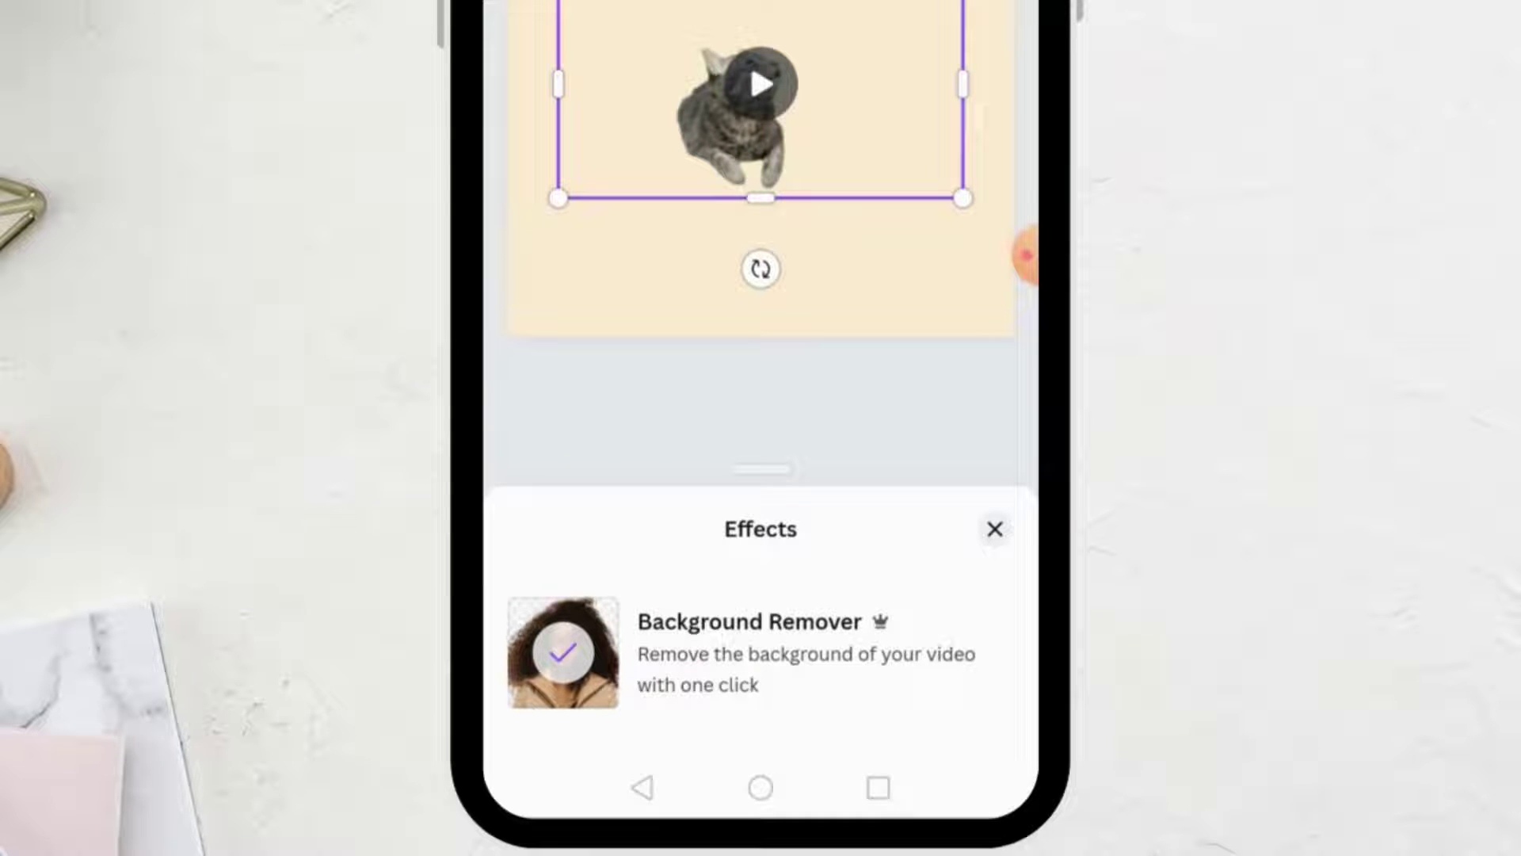
pyautogui.moveTo(731, 143); pyautogui.dragTo(731, 5)
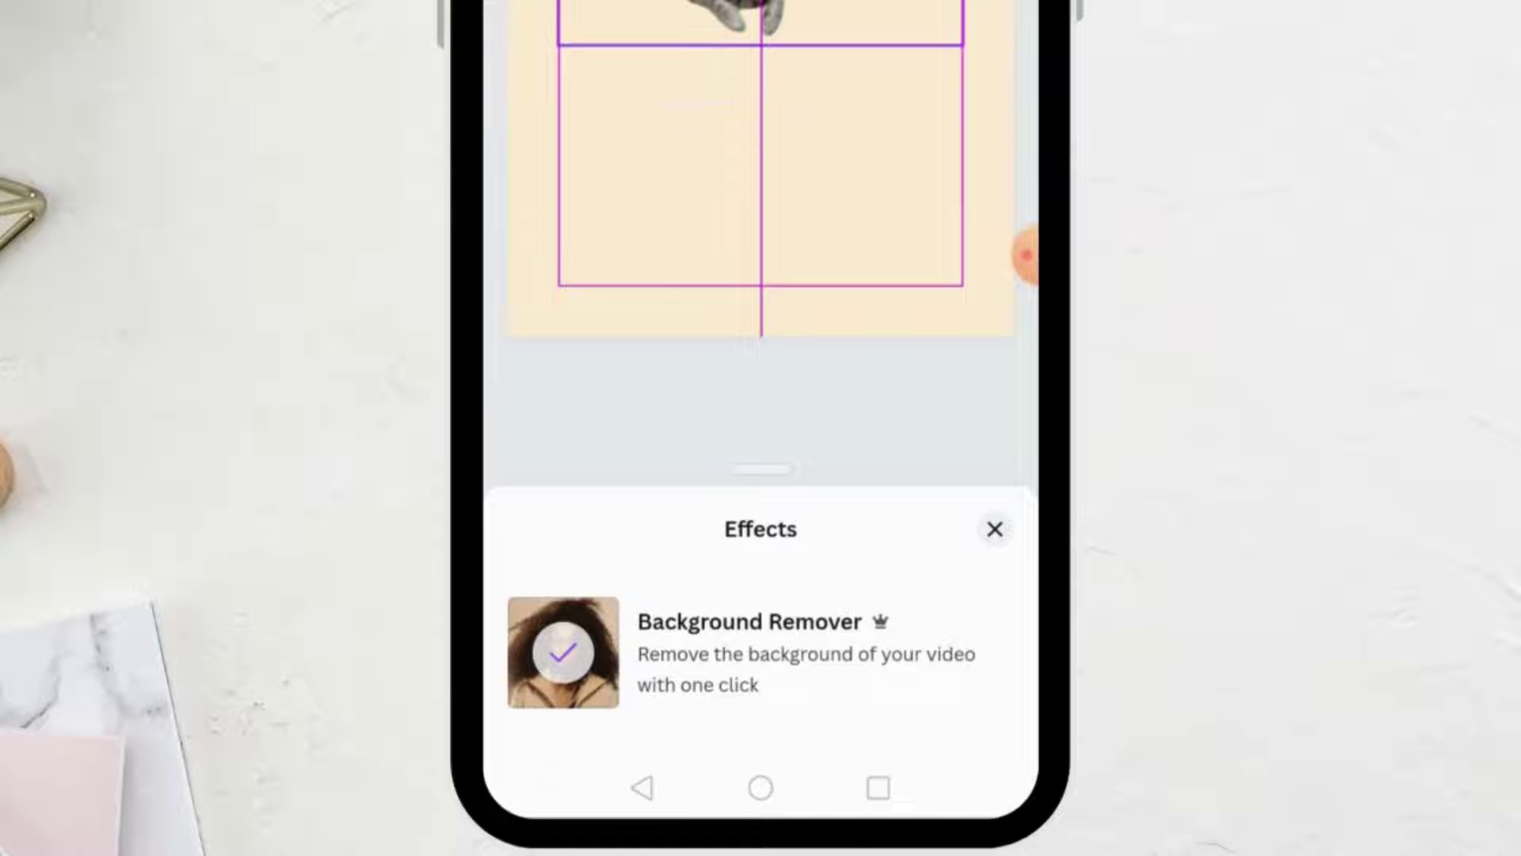
pyautogui.click(995, 529)
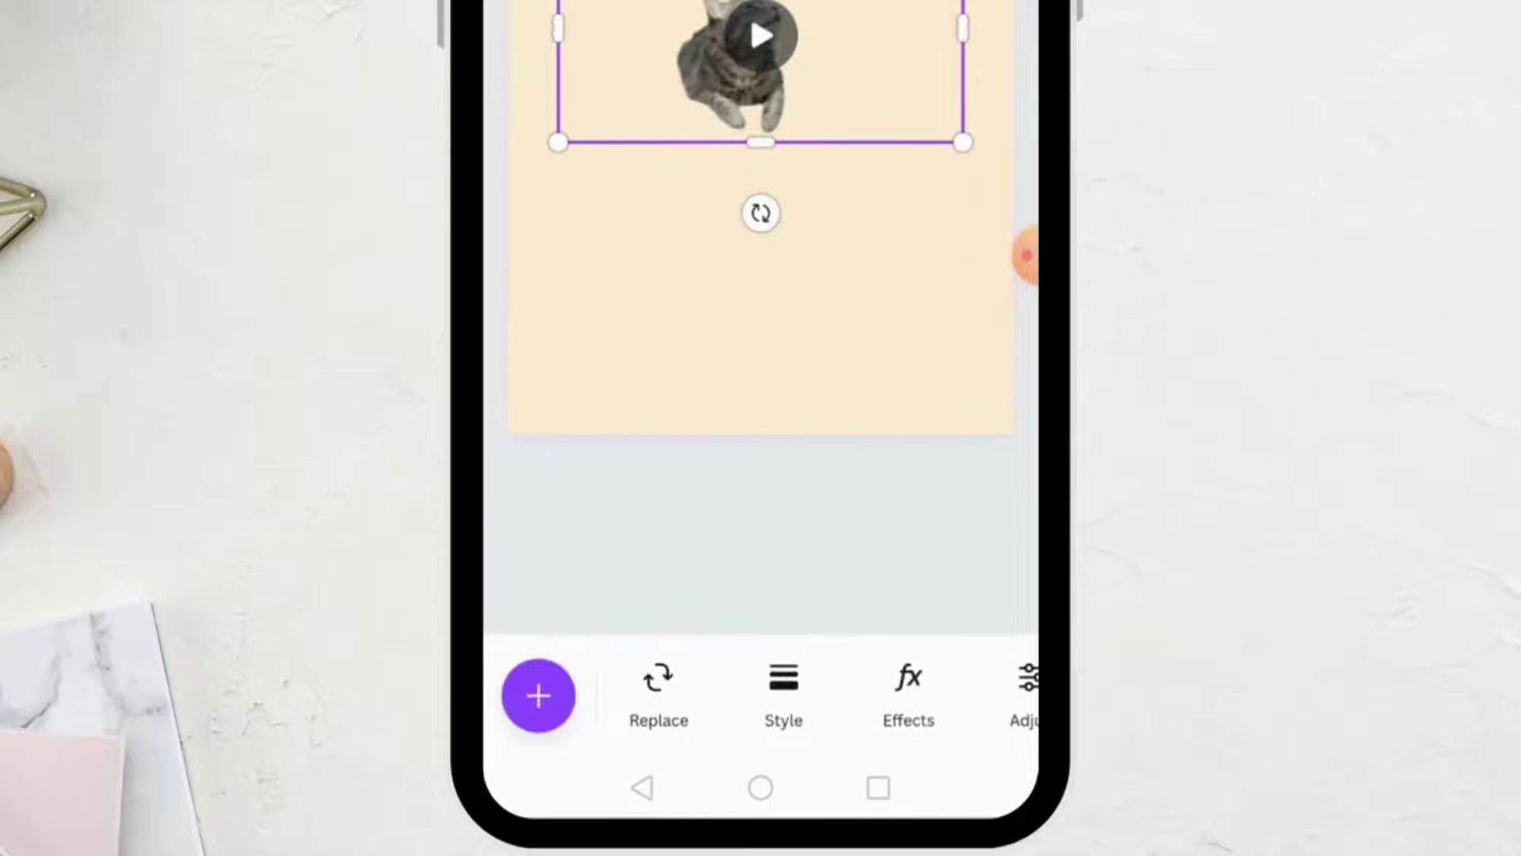
# Move the cutout cat video toward the page centre, then play and scrub it.
pyautogui.moveTo(761, 71); pyautogui.dragTo(761, 345)
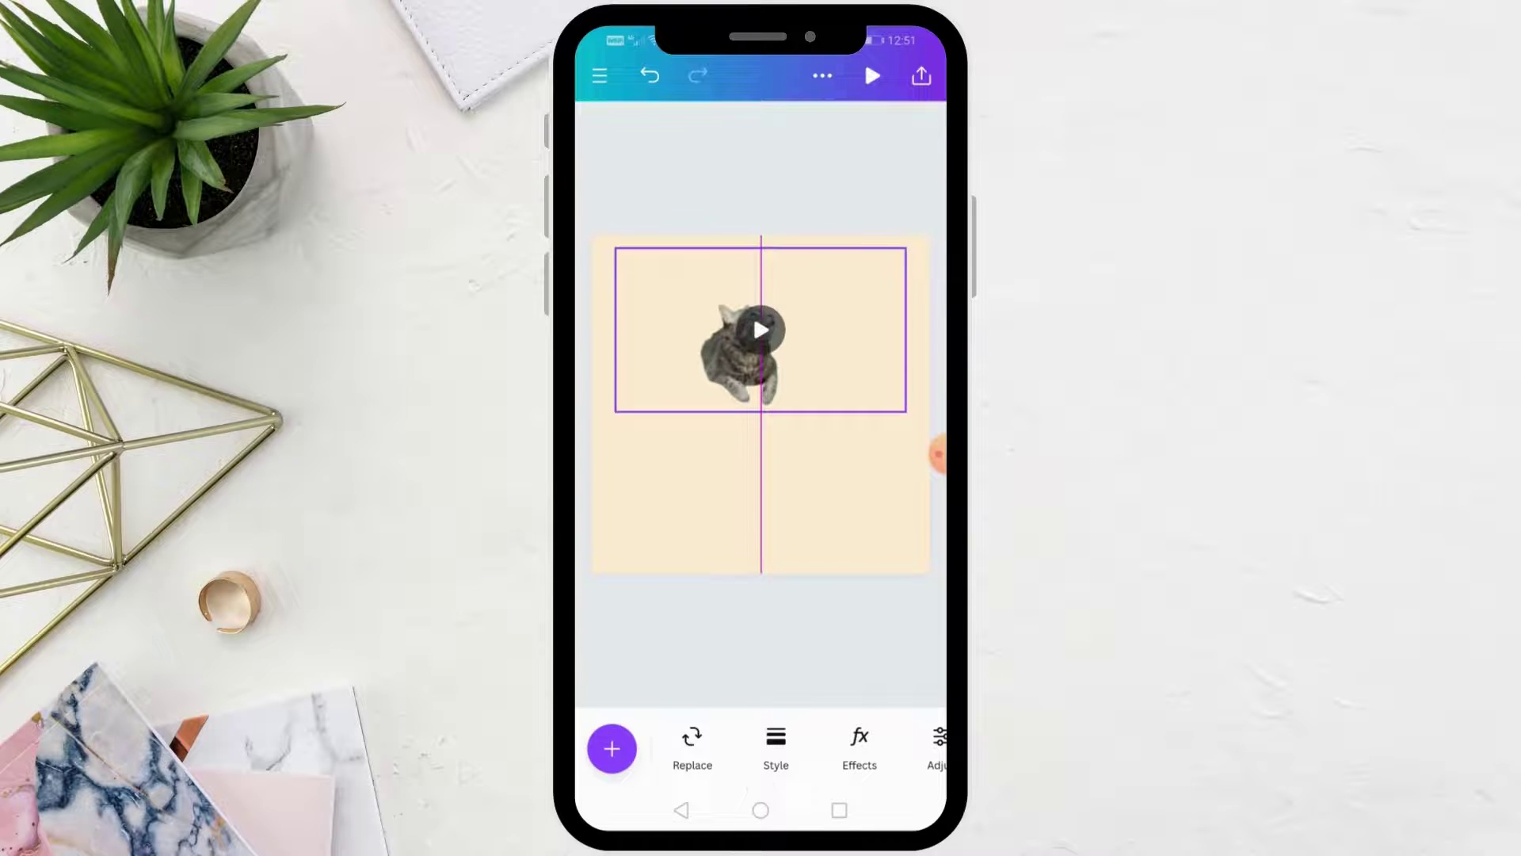
pyautogui.click(749, 324)
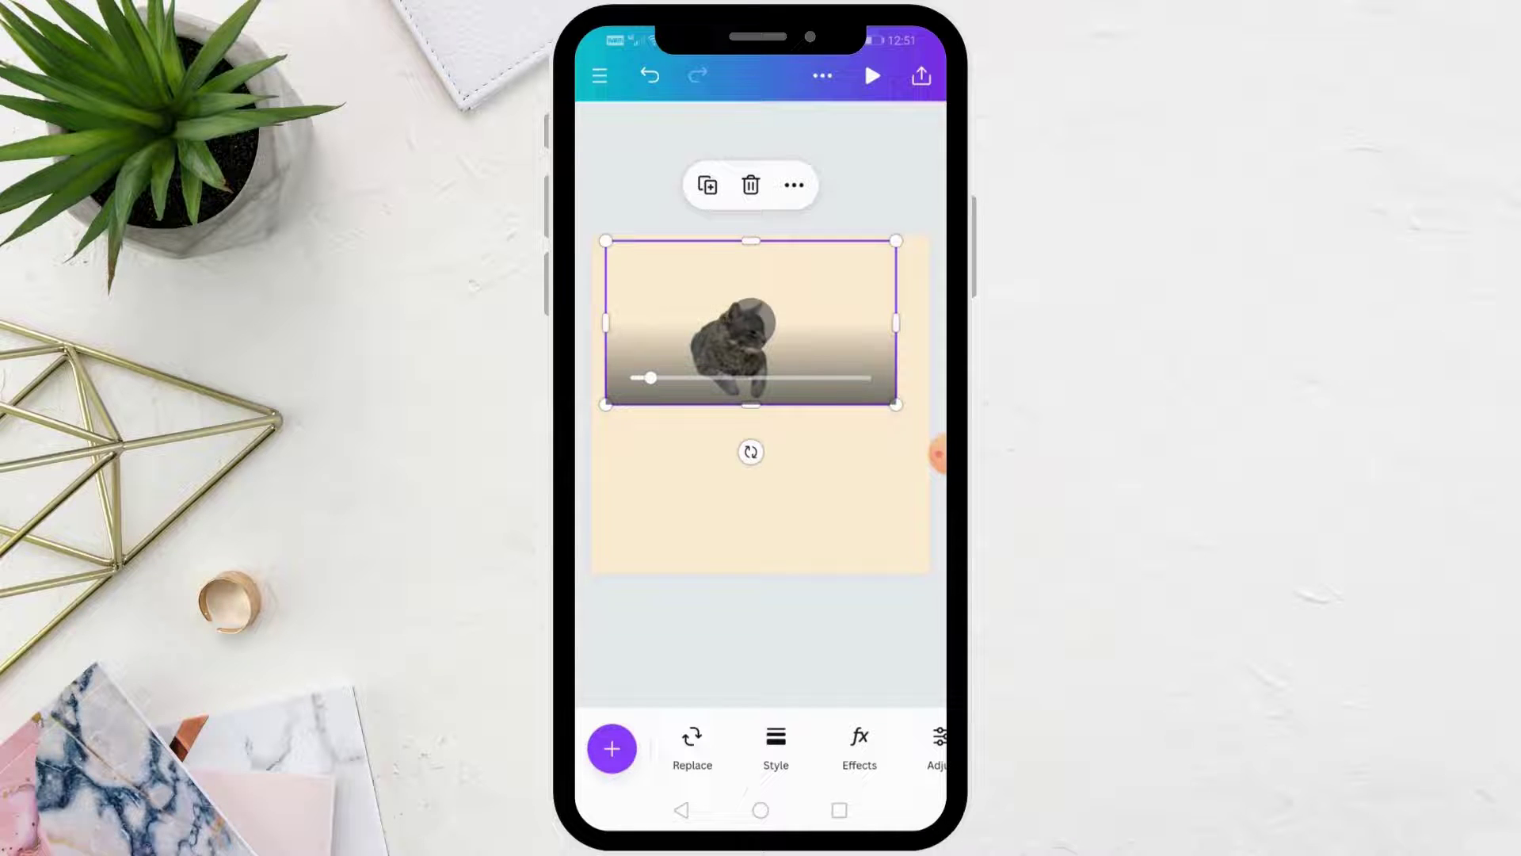
pyautogui.moveTo(650, 377); pyautogui.dragTo(733, 379)
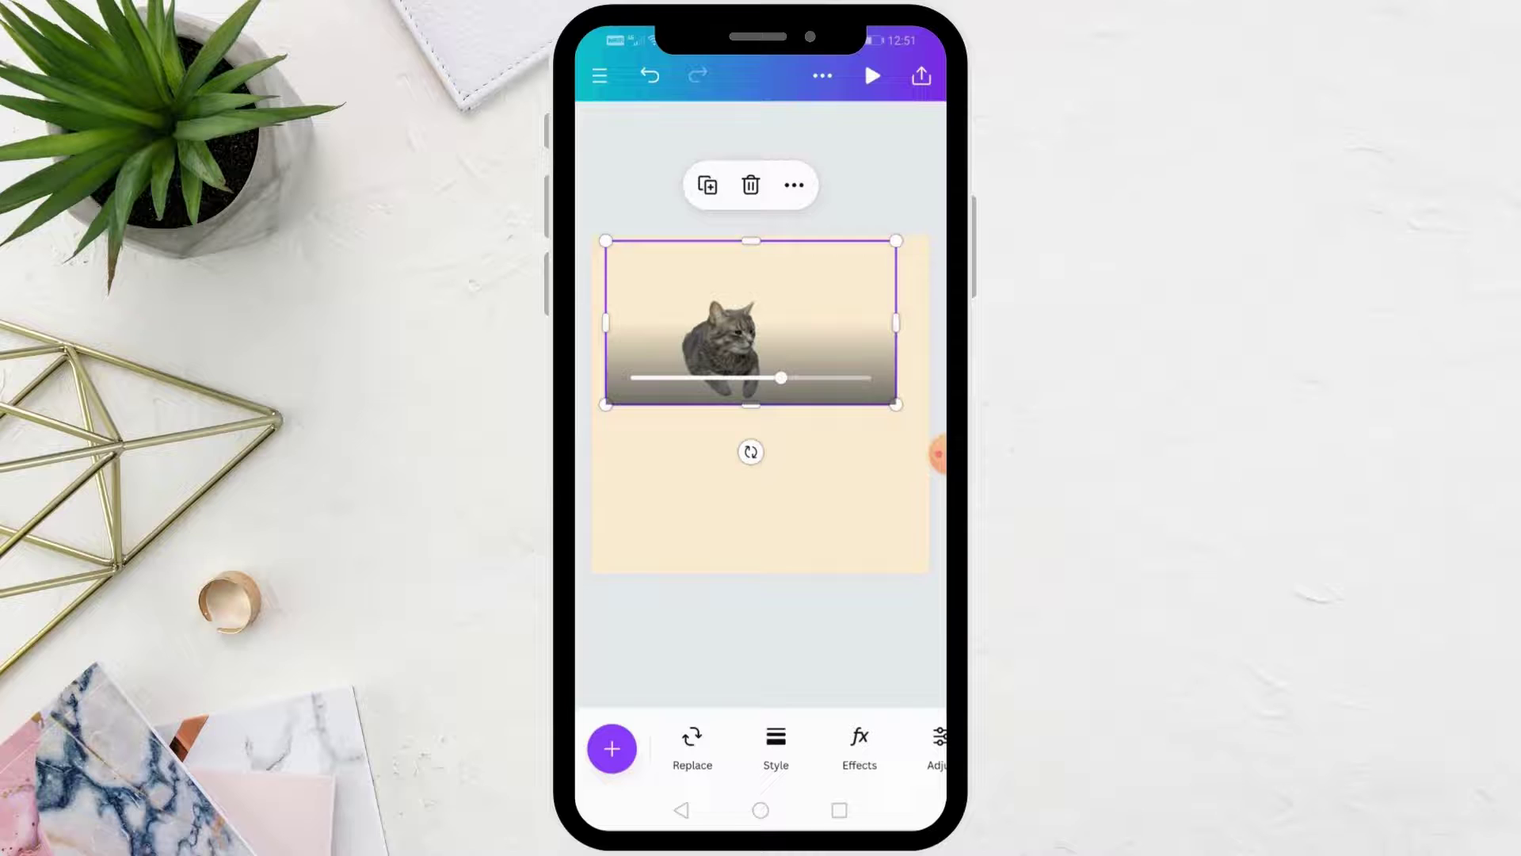
# Insert the green-screen photo of a cat reaching for a football from Photos.
pyautogui.click(761, 511)
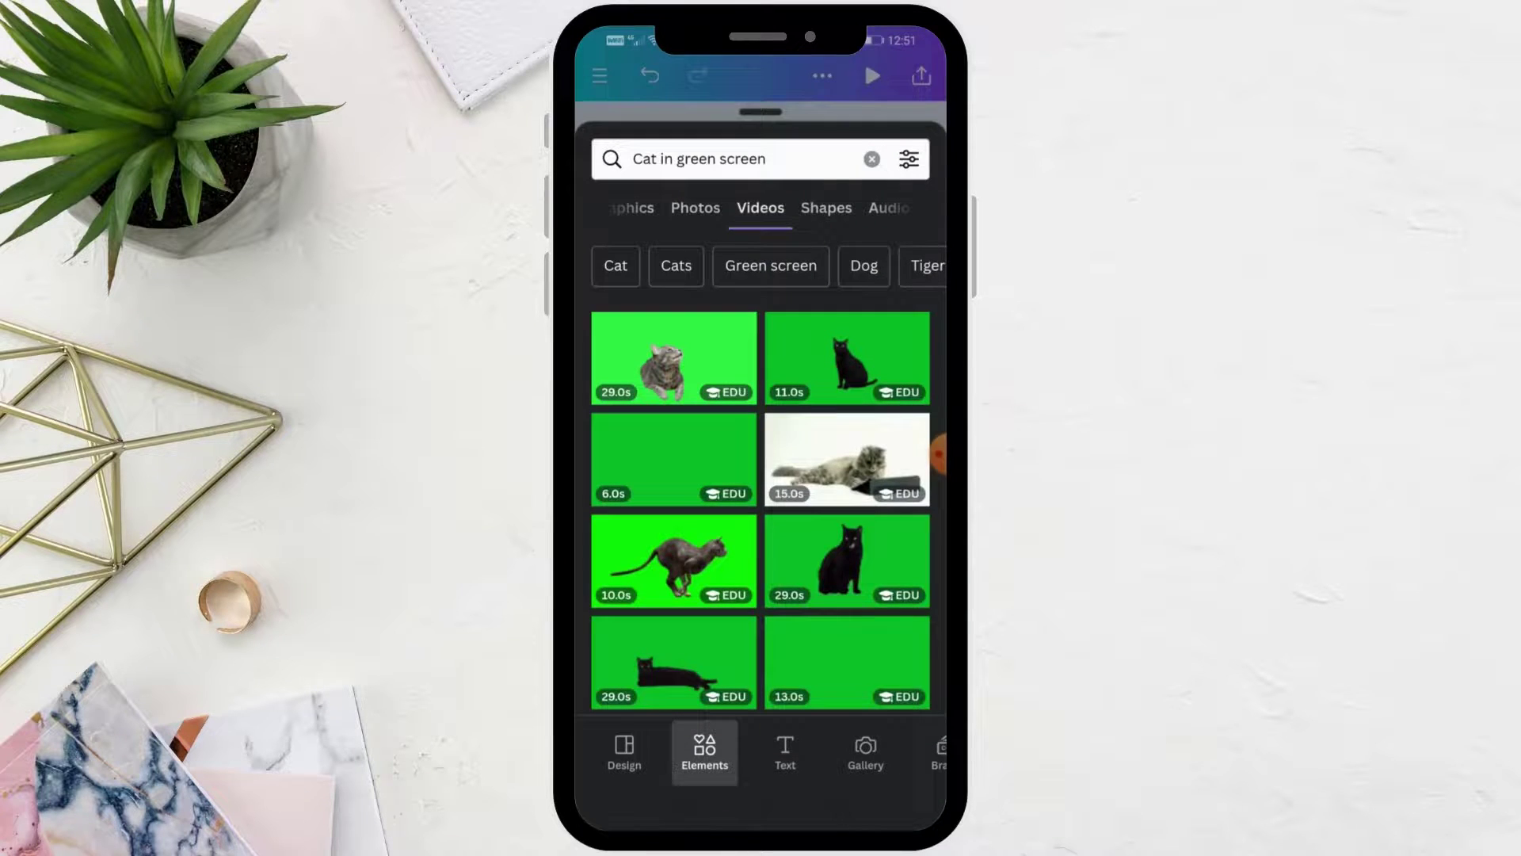
pyautogui.click(696, 207)
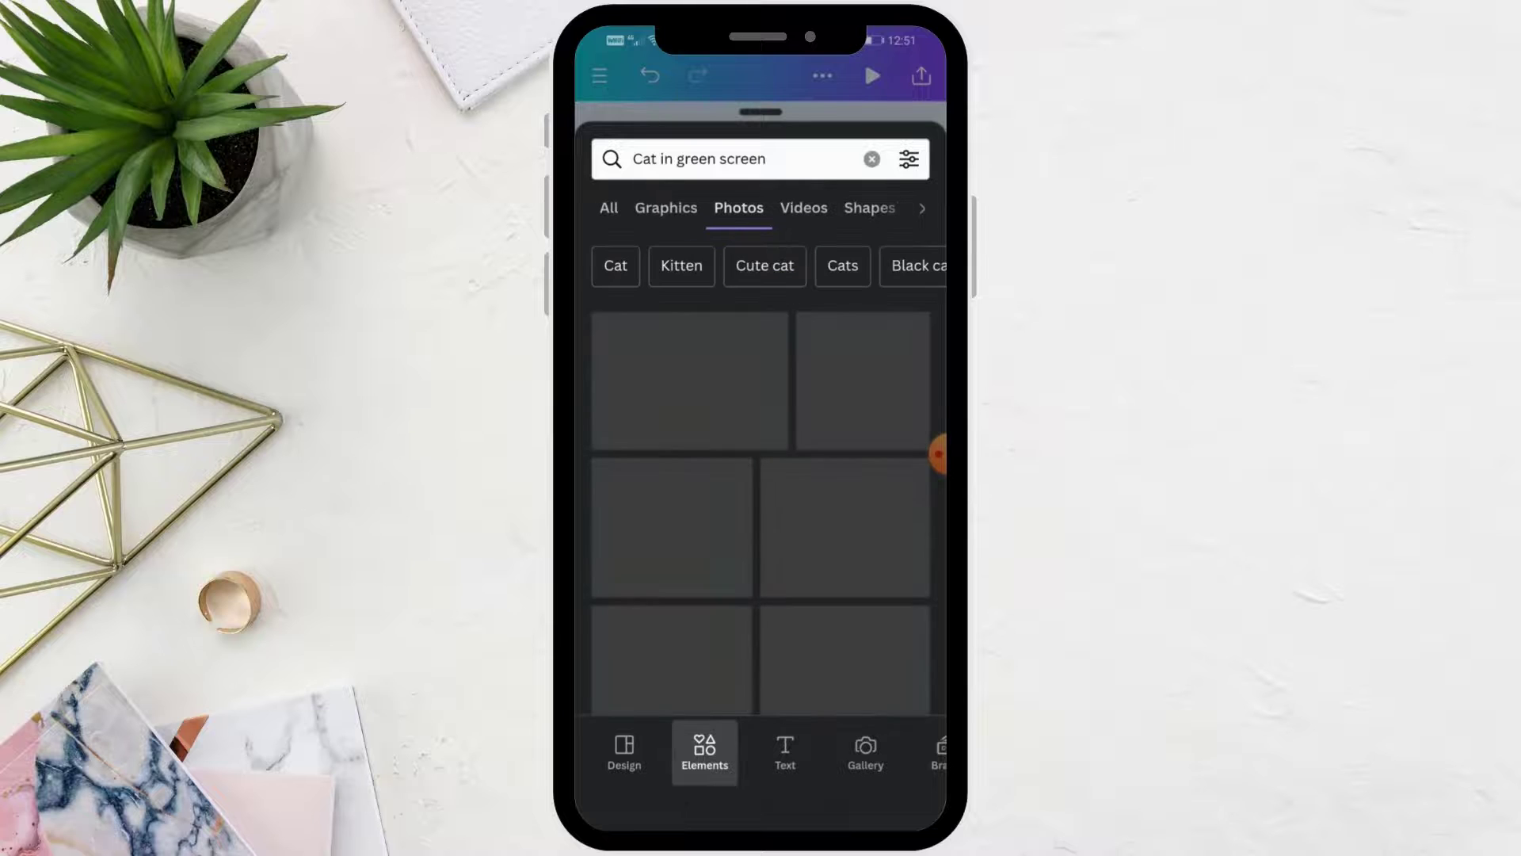
pyautogui.scroll(-3, 760, 475)
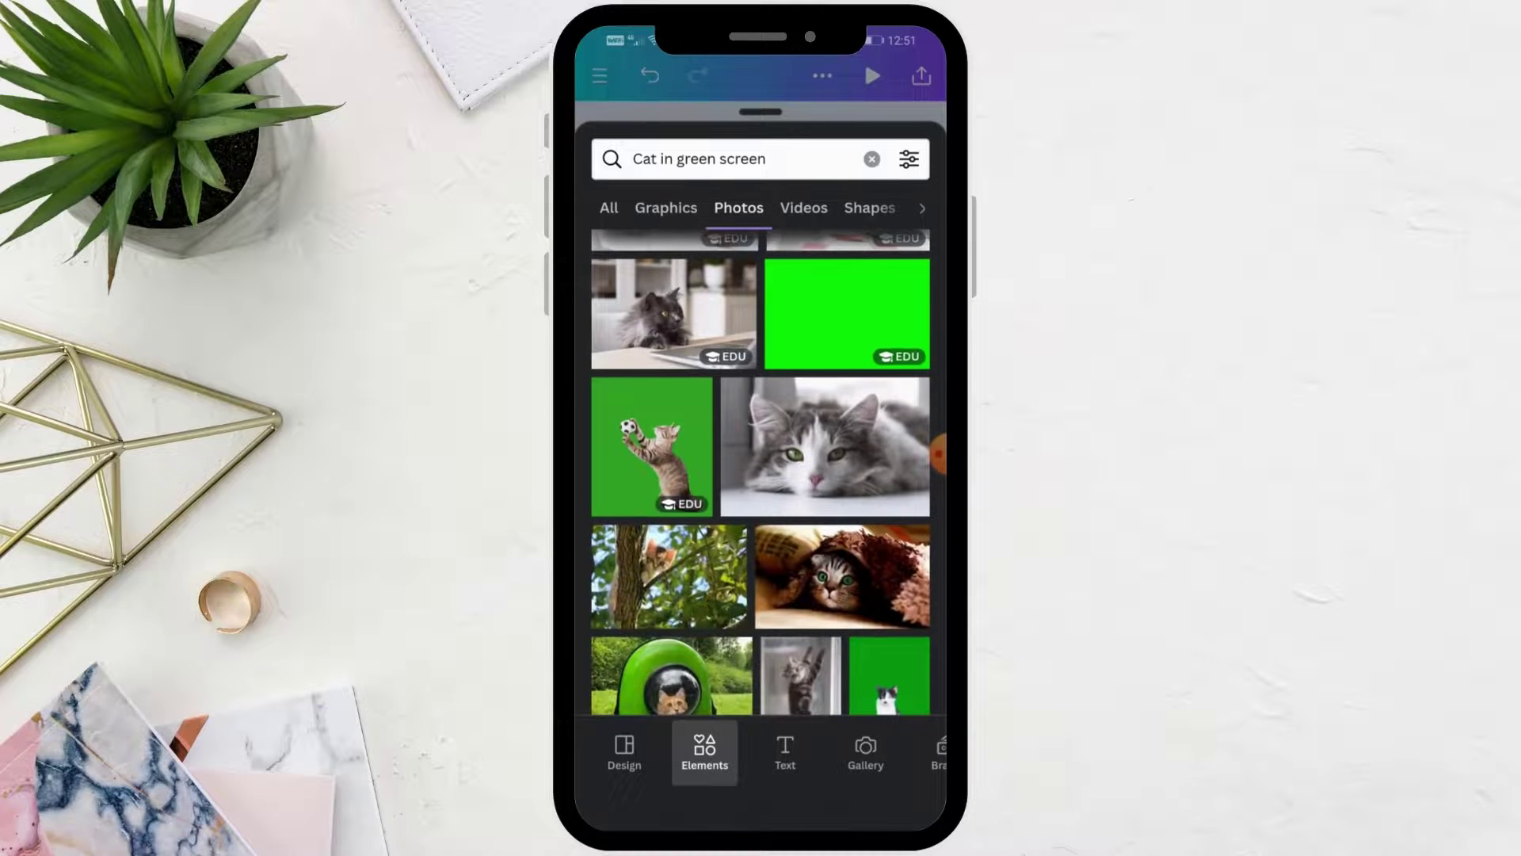
pyautogui.click(652, 446)
pyautogui.moveTo(761, 405)
pyautogui.mouseDown()
pyautogui.moveTo(762, 498)
pyautogui.moveTo(752, 413)
pyautogui.mouseUp()
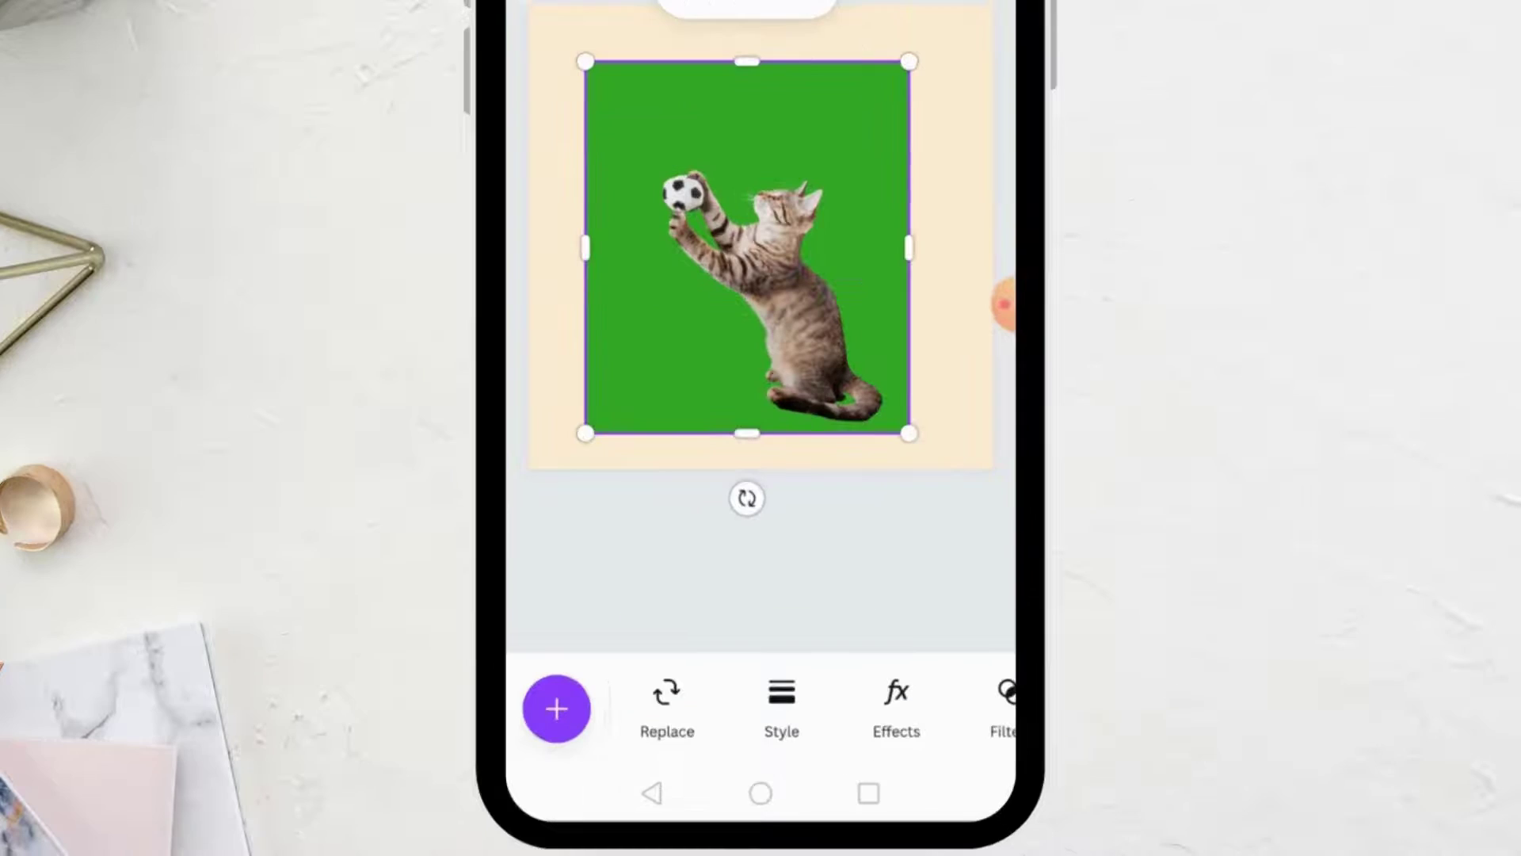
# Apply BG Remover from Magic Studio to the cat-with-football photo.
pyautogui.click(896, 710)
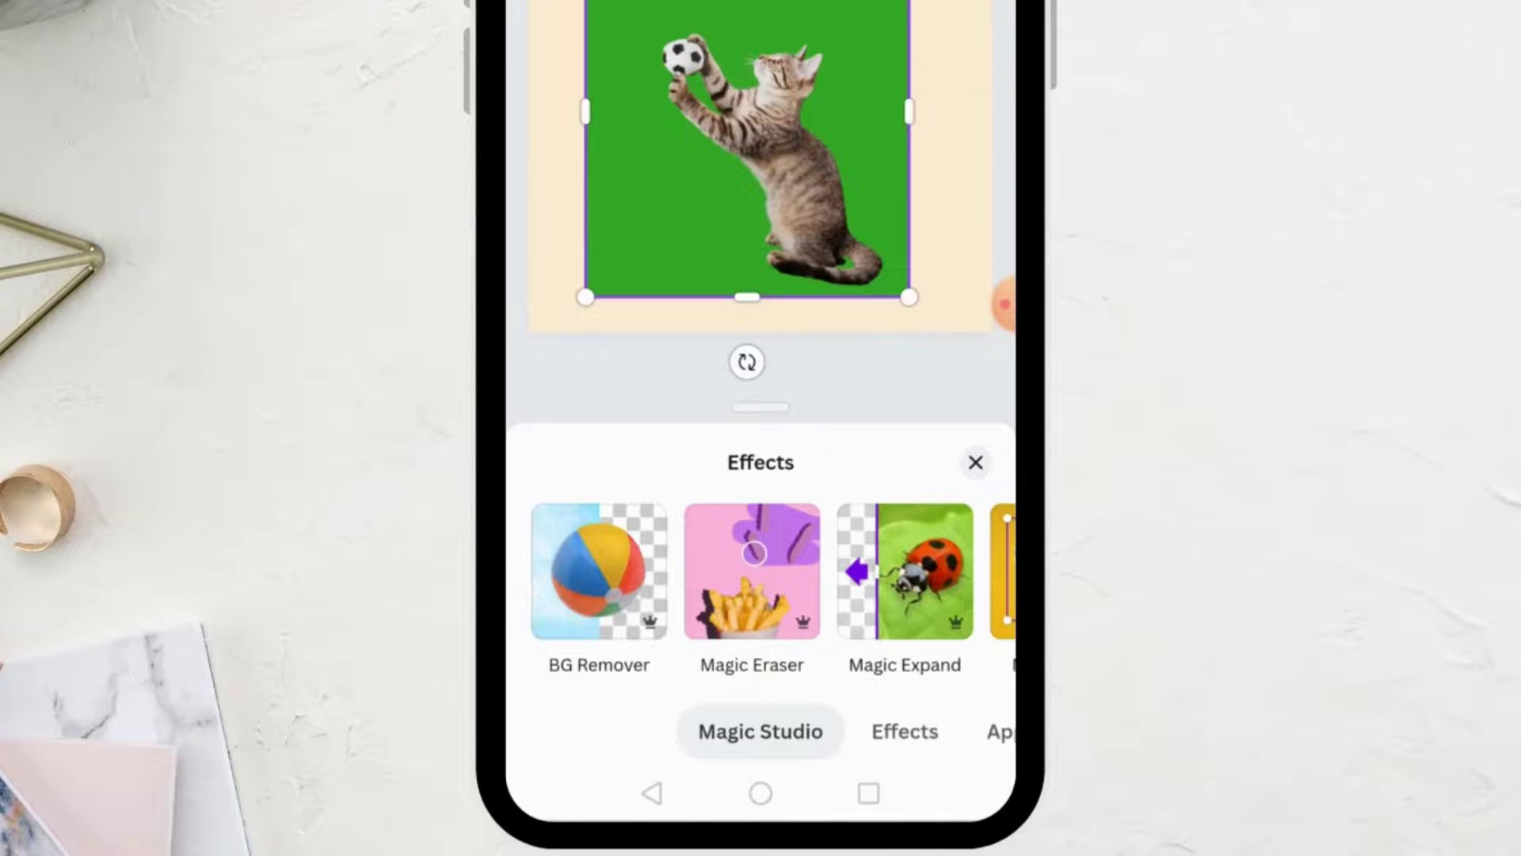
pyautogui.click(600, 572)
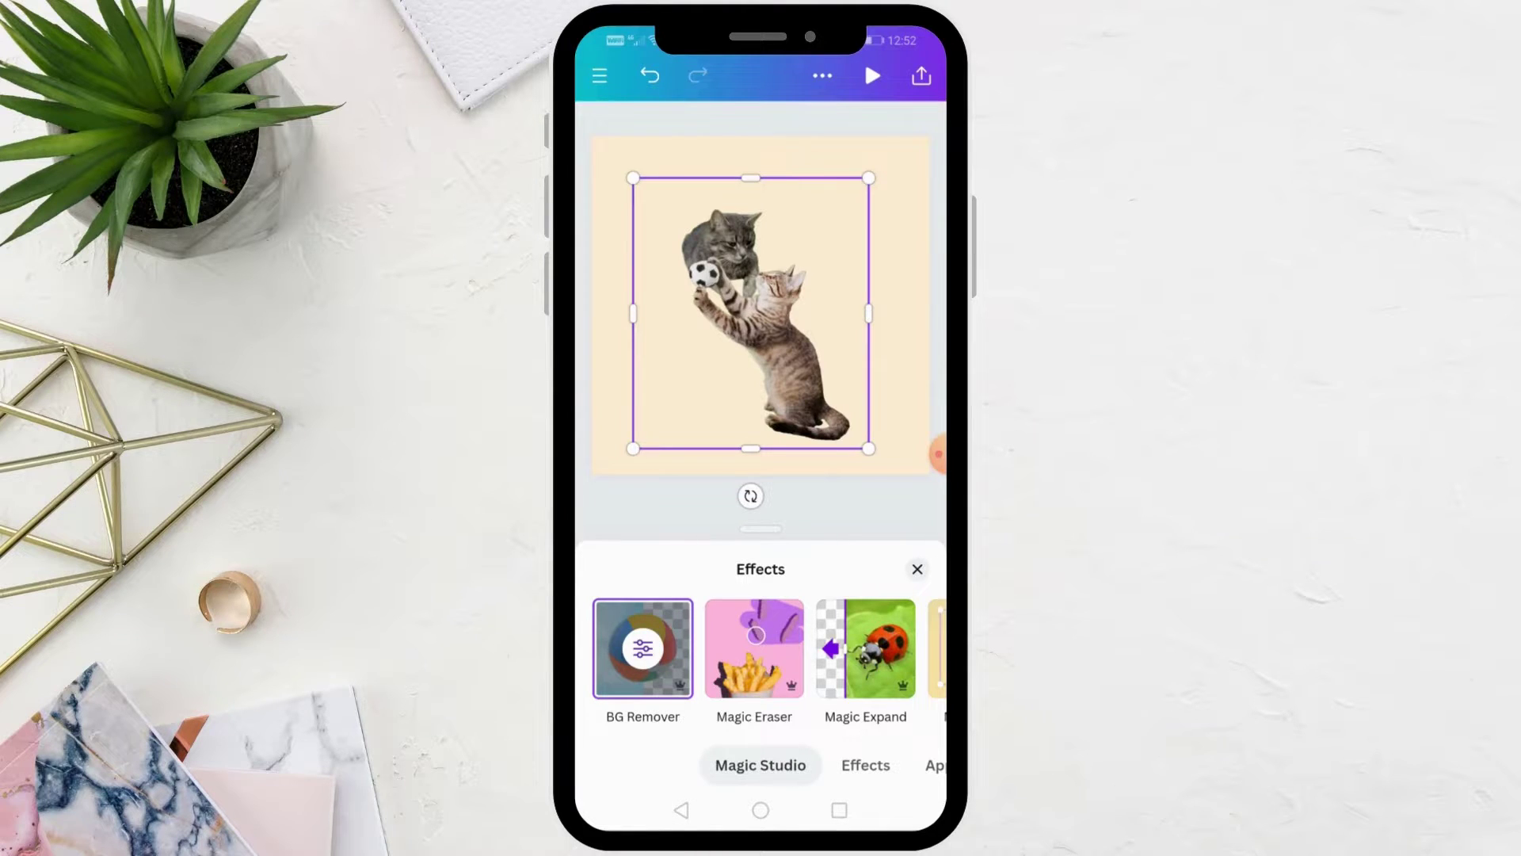
# Shrink the football cat and shift it right, and move the lying cat left.
pyautogui.moveTo(752, 313)
pyautogui.mouseDown()
pyautogui.moveTo(804, 343)
pyautogui.moveTo(793, 323)
pyautogui.mouseUp()
pyautogui.moveTo(911, 186); pyautogui.dragTo(868, 235)
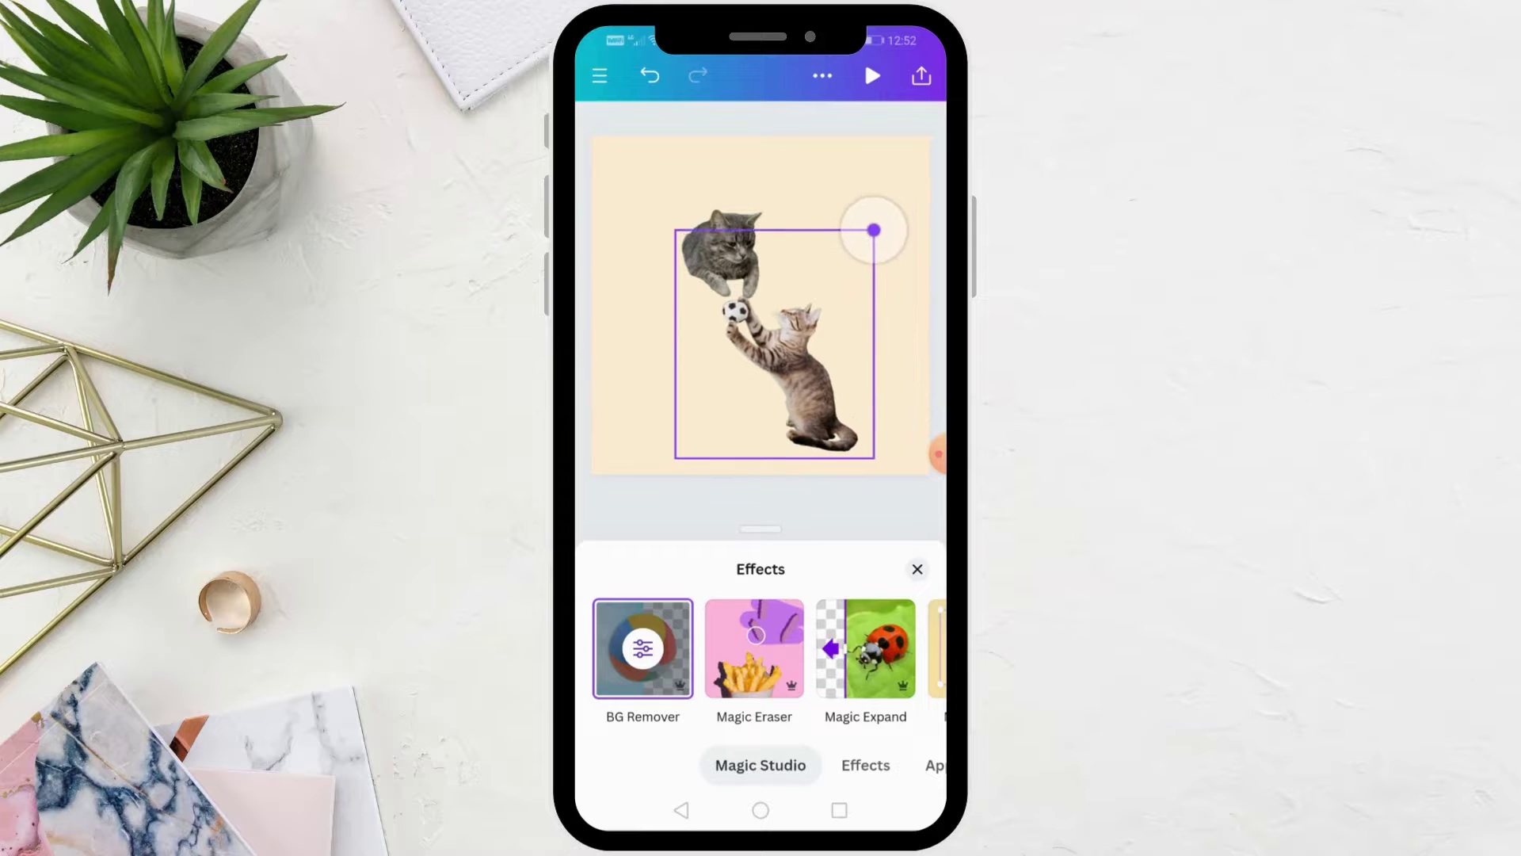
pyautogui.moveTo(774, 345); pyautogui.dragTo(835, 347)
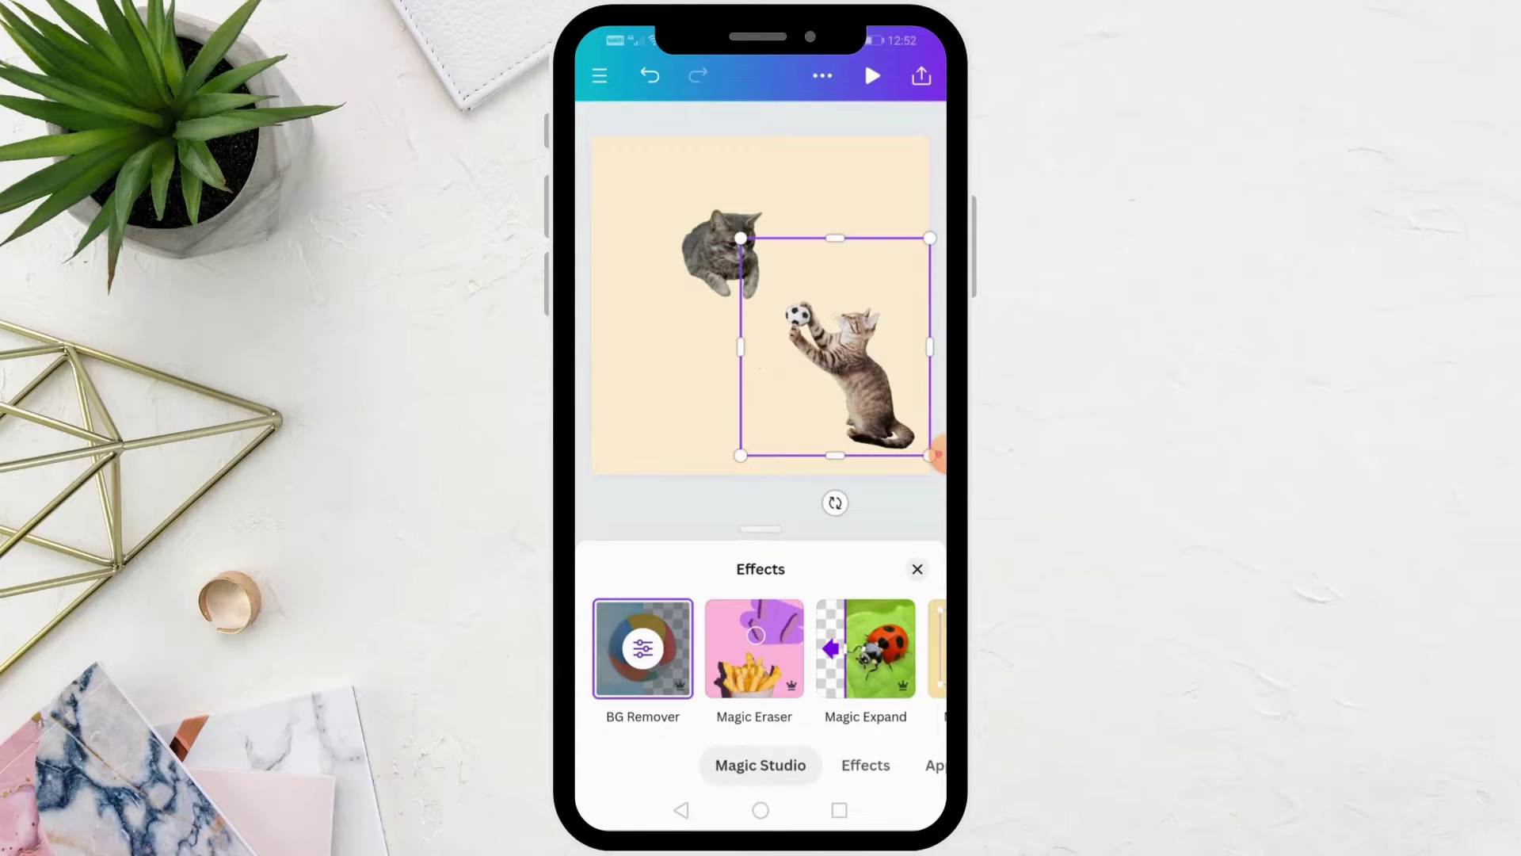
pyautogui.click(720, 252)
pyautogui.moveTo(726, 345); pyautogui.dragTo(663, 359)
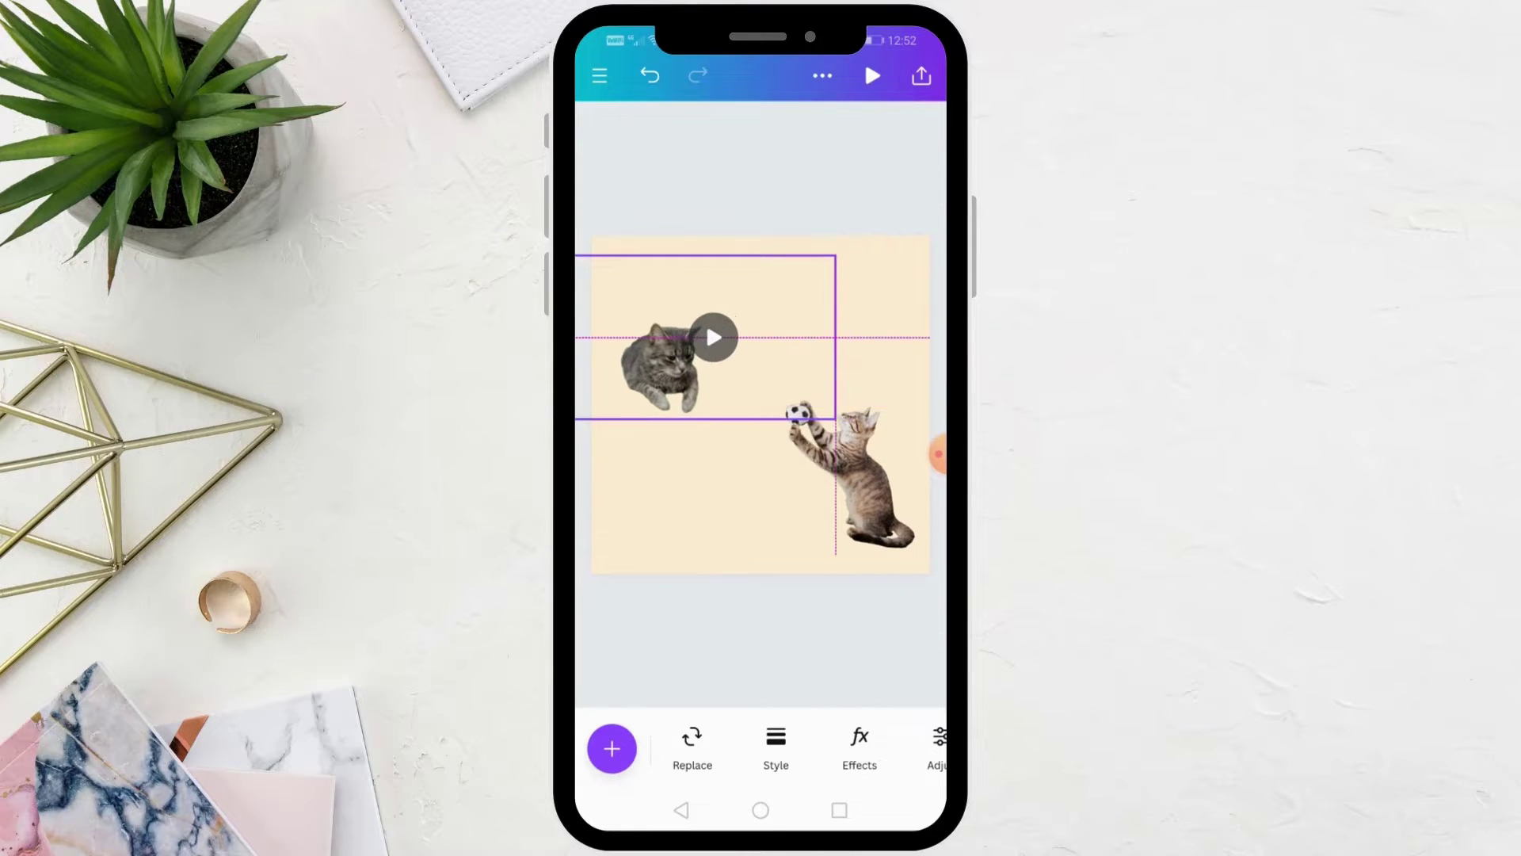
# Enlarge the football cat on the right, then deselect to view the layout.
pyautogui.click(850, 476)
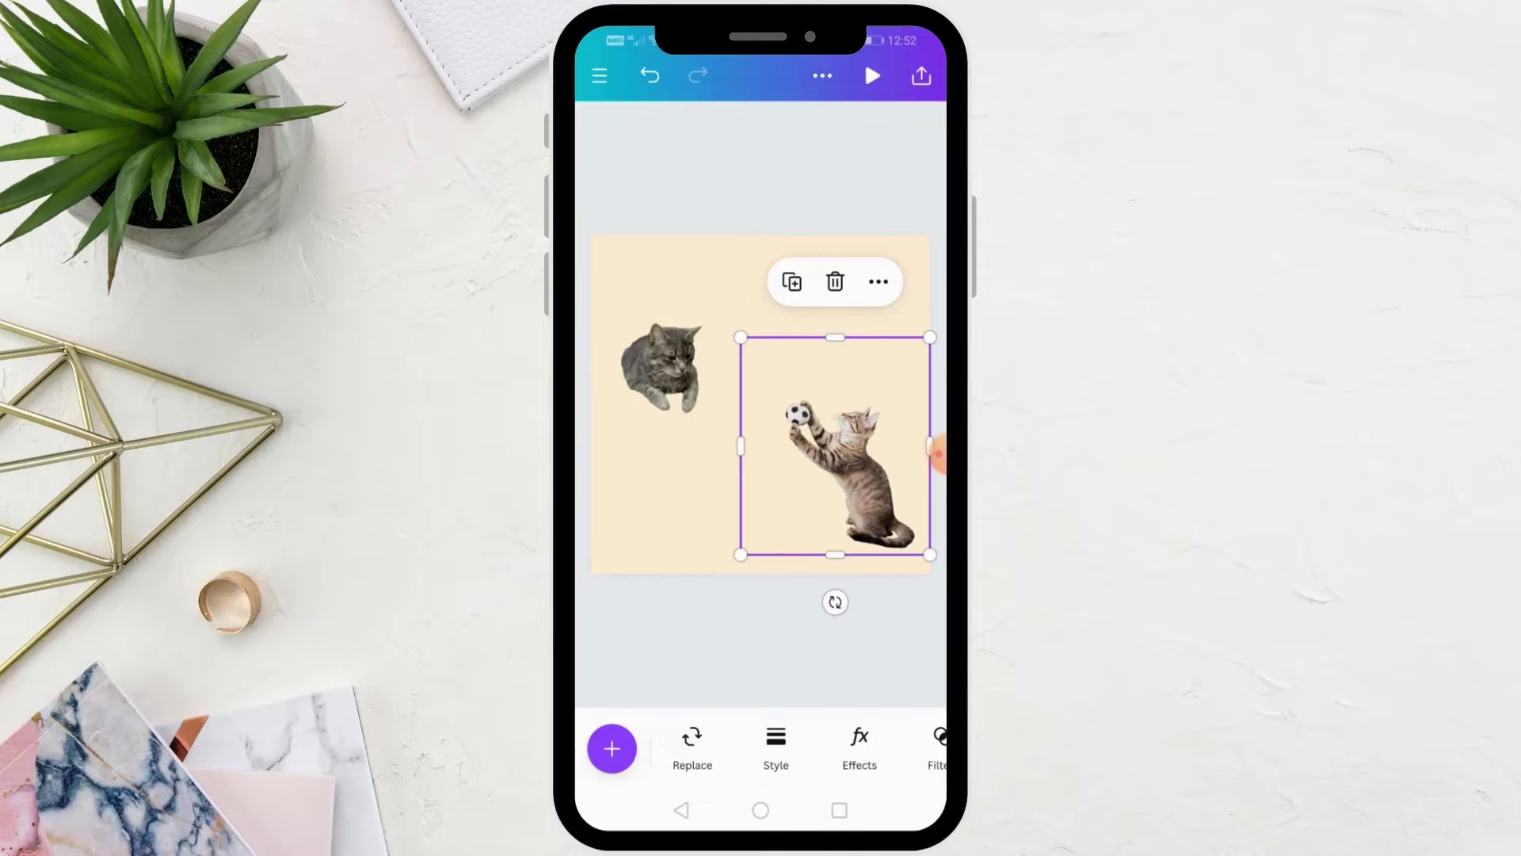
pyautogui.moveTo(740, 553); pyautogui.dragTo(699, 601)
pyautogui.moveTo(832, 476); pyautogui.dragTo(813, 381)
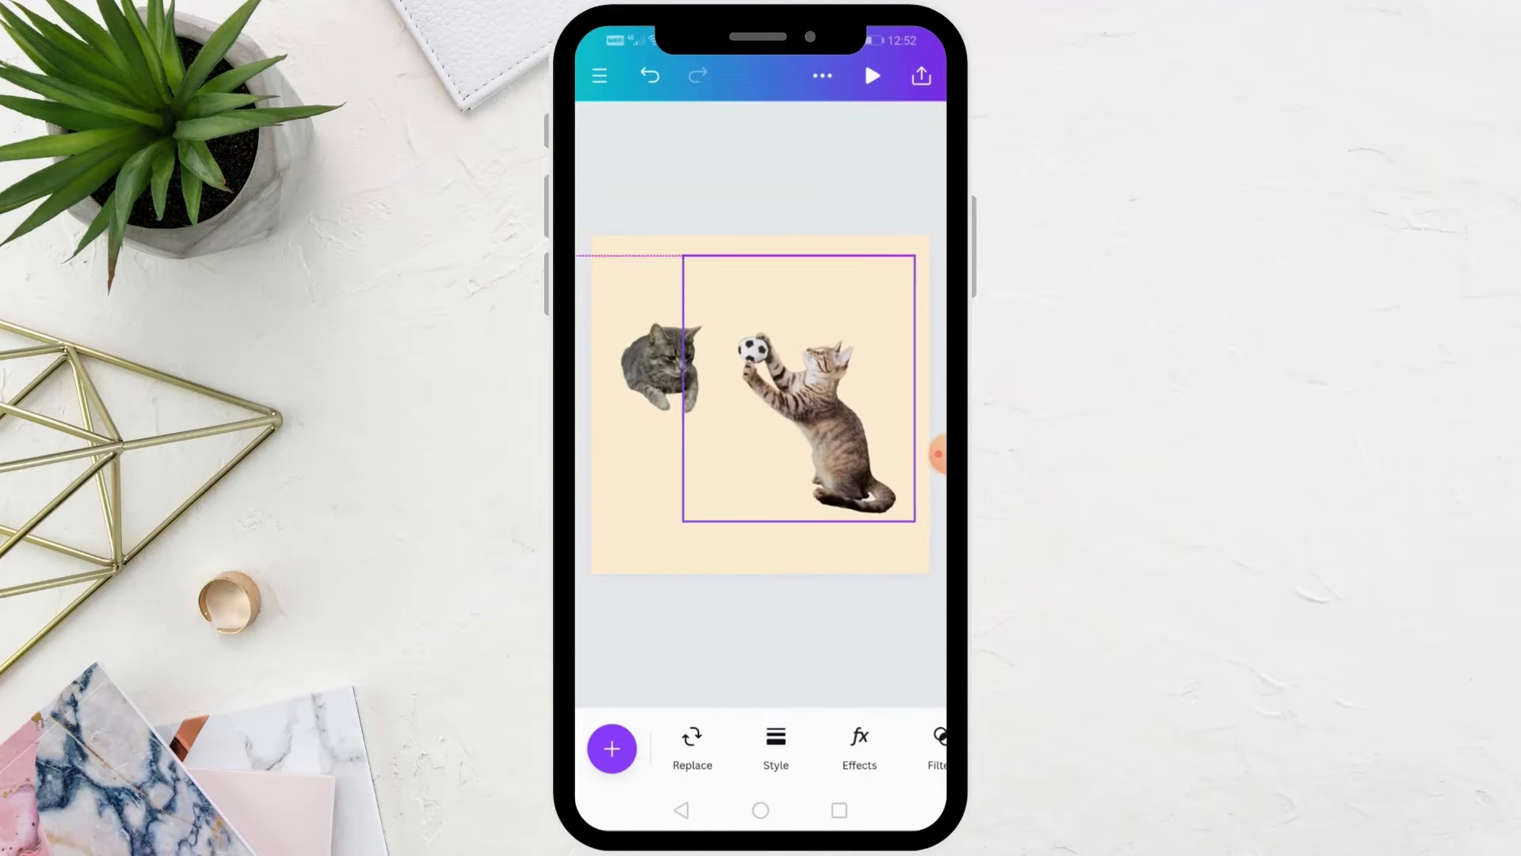
pyautogui.click(760, 641)
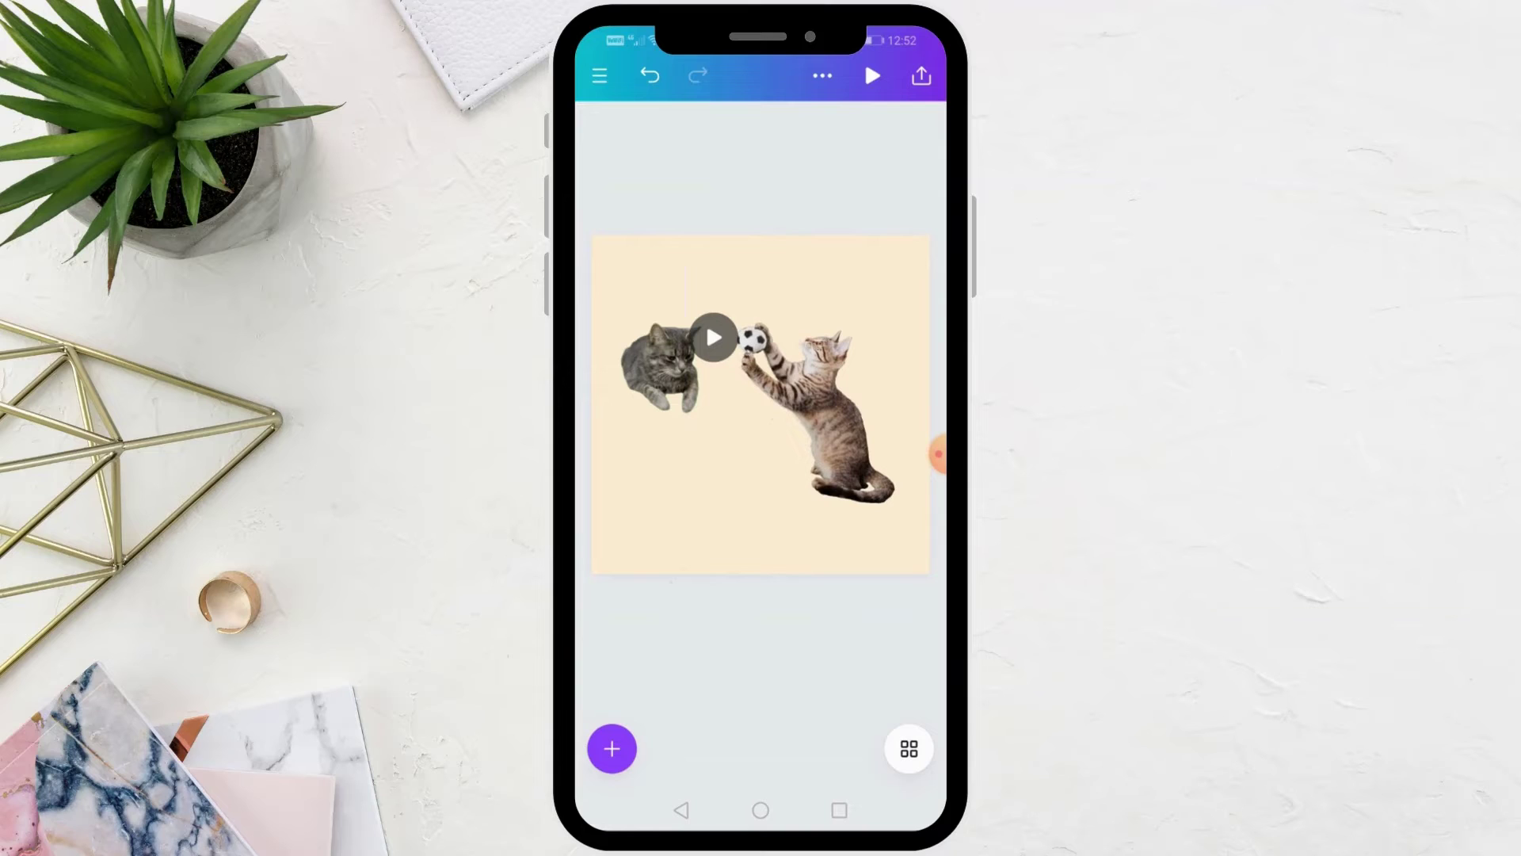